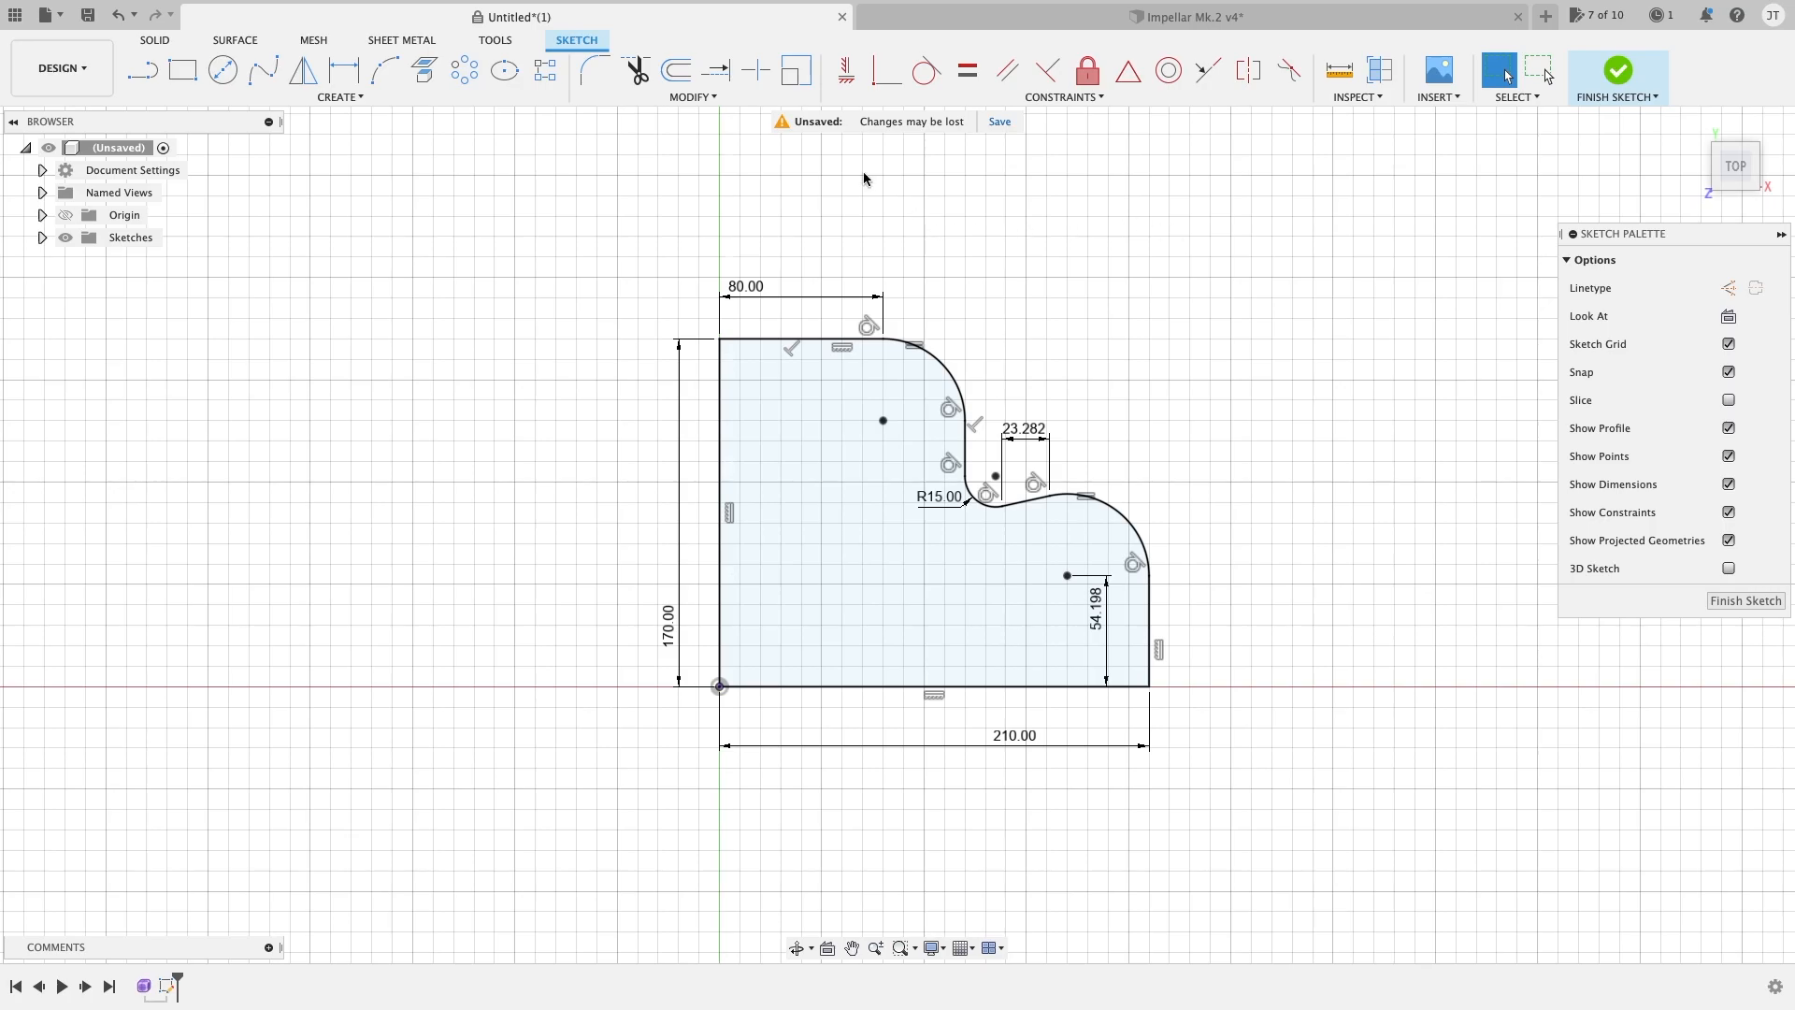
Step: Scale the entire stepped sketch profile, including all its points, about the origin by a factor of 2 using Sketch Scale
{"action": "left_click", "coordinate": [717, 98]}
{"action": "middle_click_drag", "start_coordinate": [1130, 361], "coordinate": [1144, 340]}
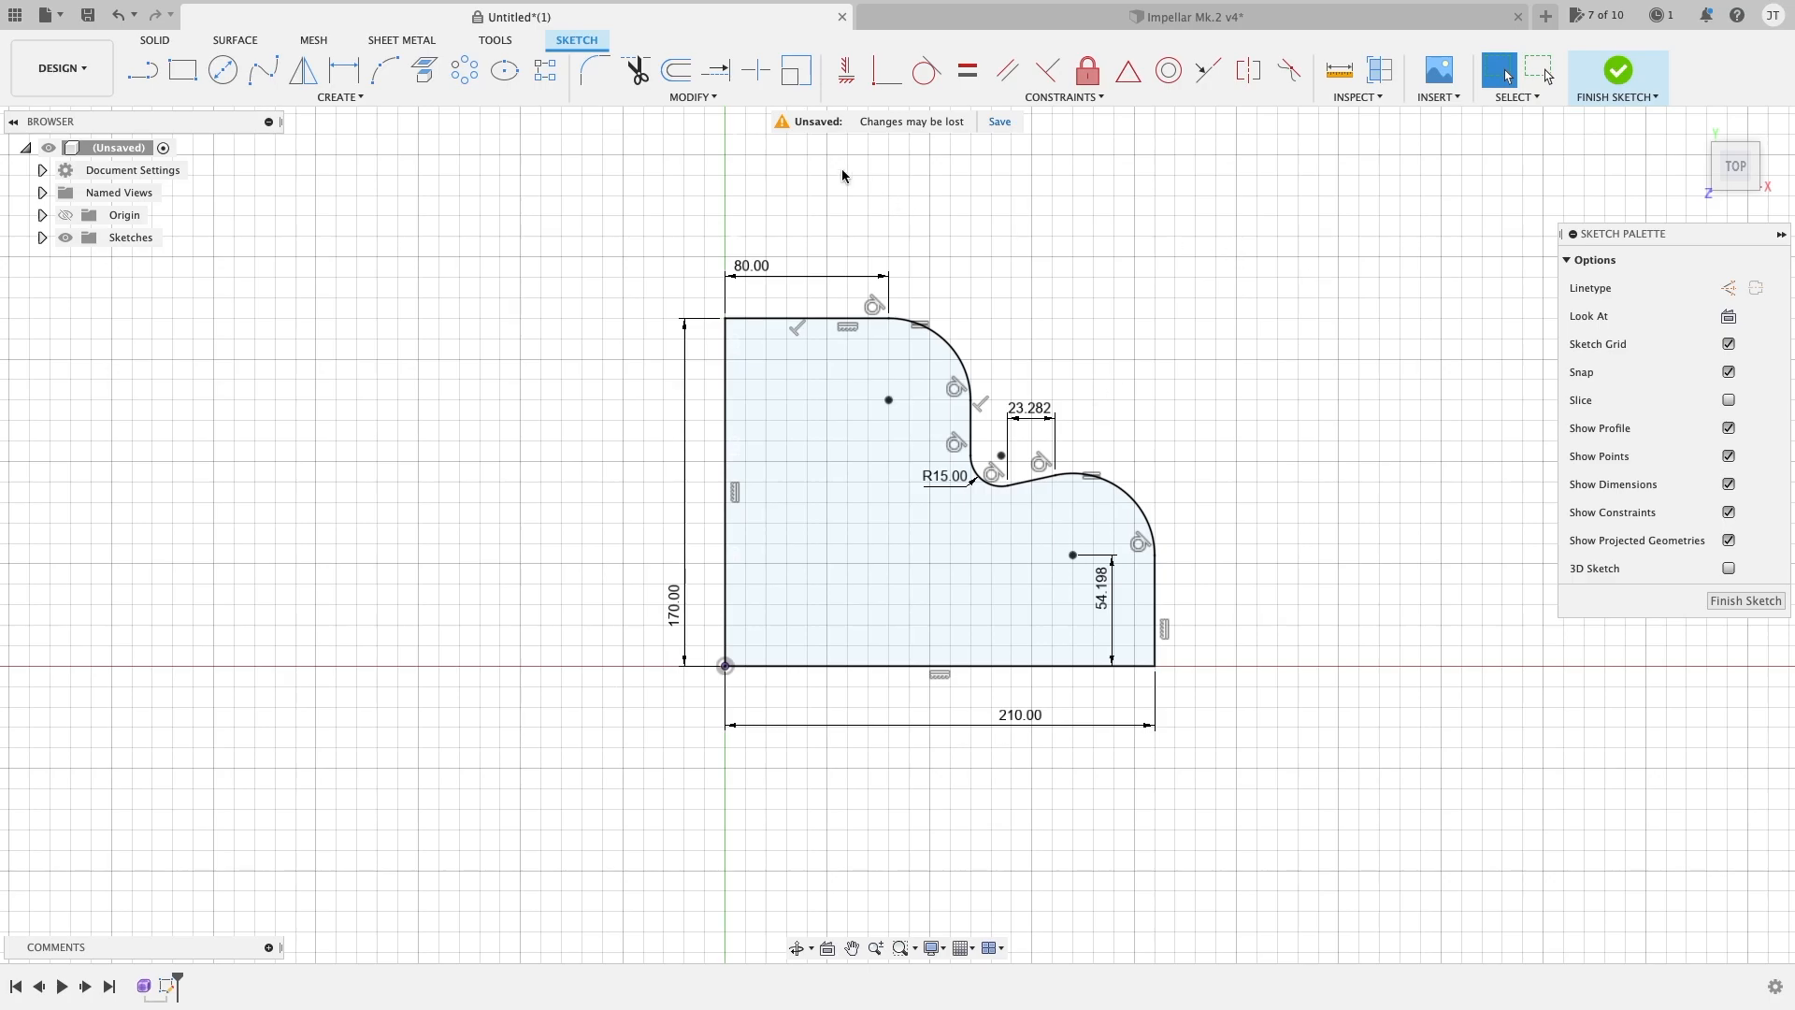
{"action": "left_click", "coordinate": [706, 98]}
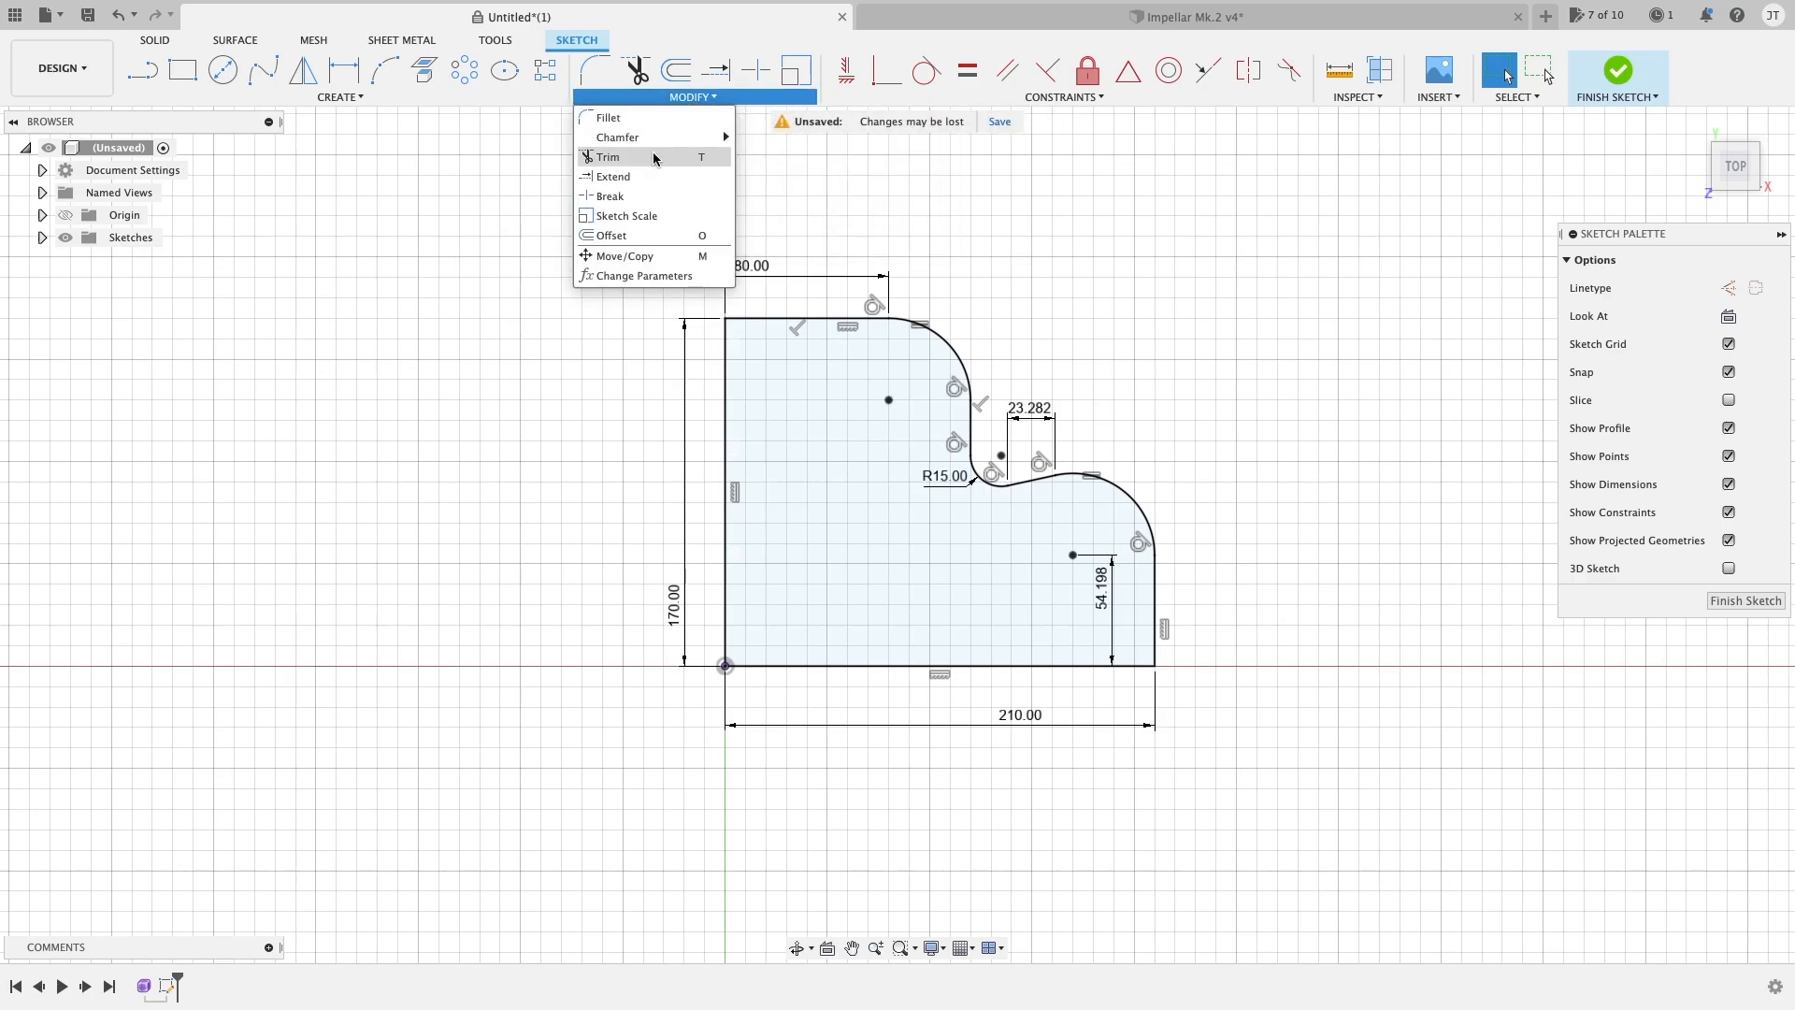
{"action": "left_click", "coordinate": [648, 218]}
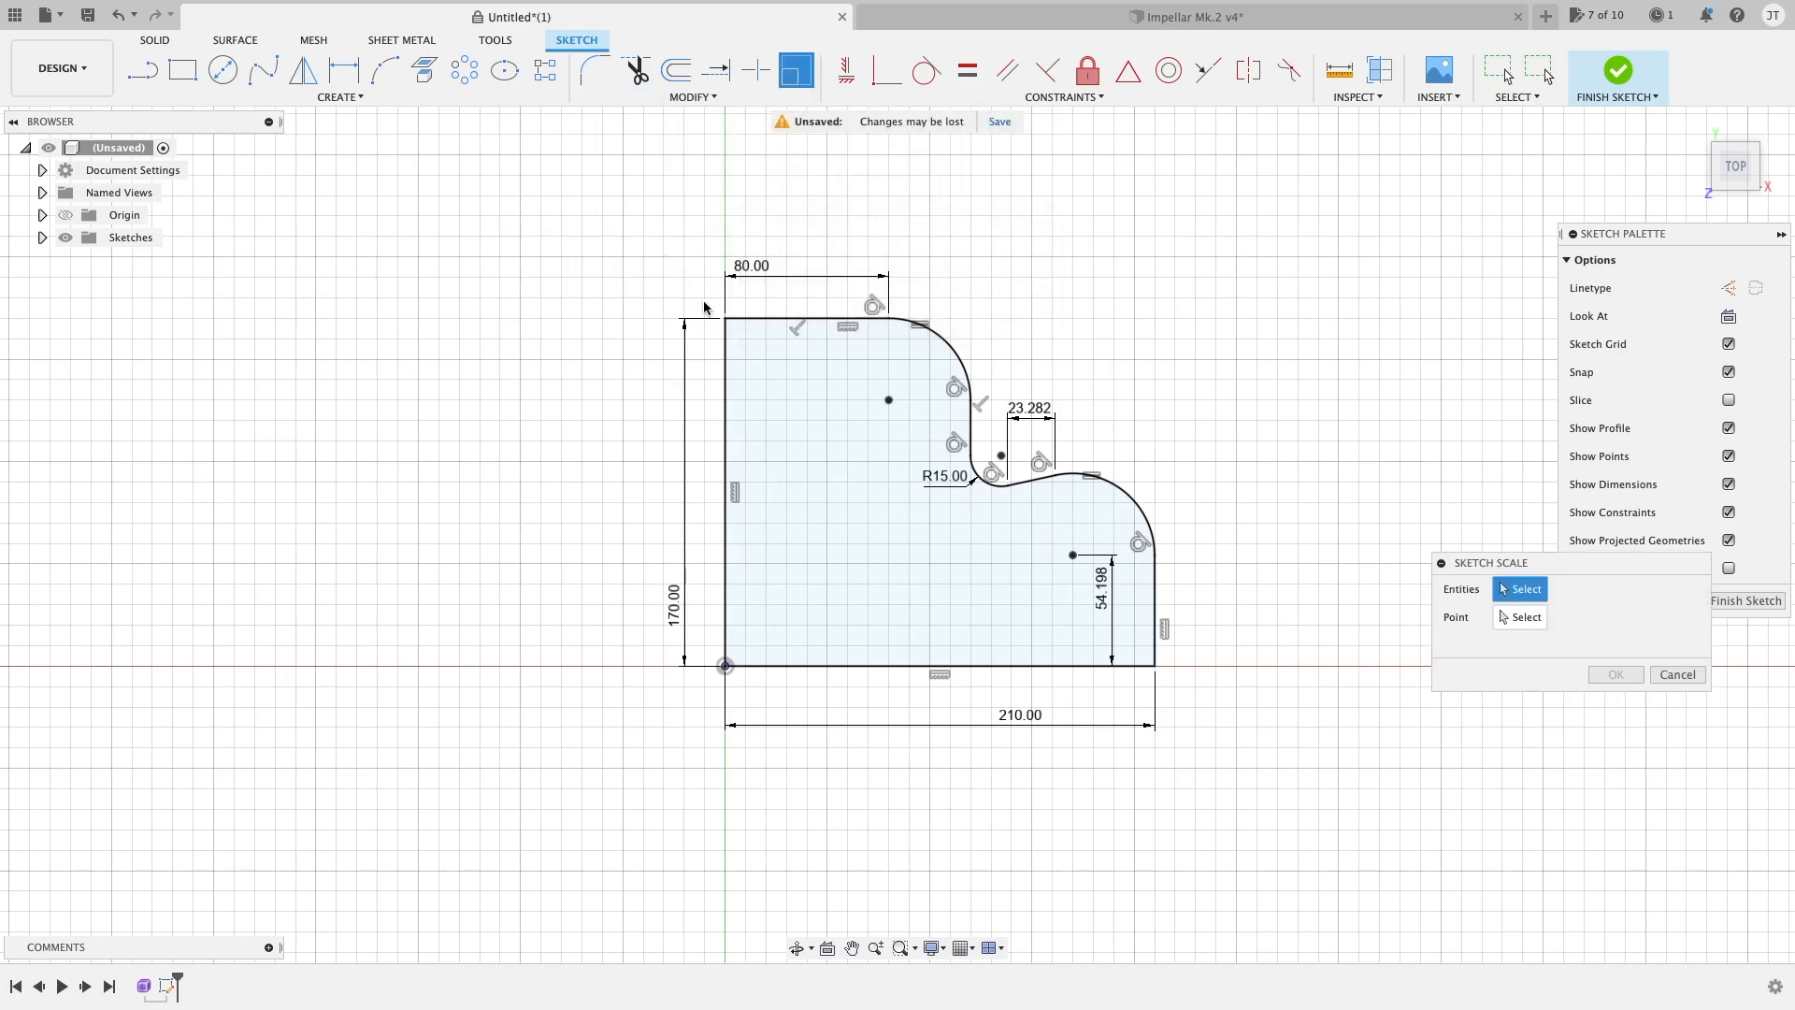
{"action": "left_click_drag", "start_coordinate": [1505, 562], "coordinate": [1304, 270]}
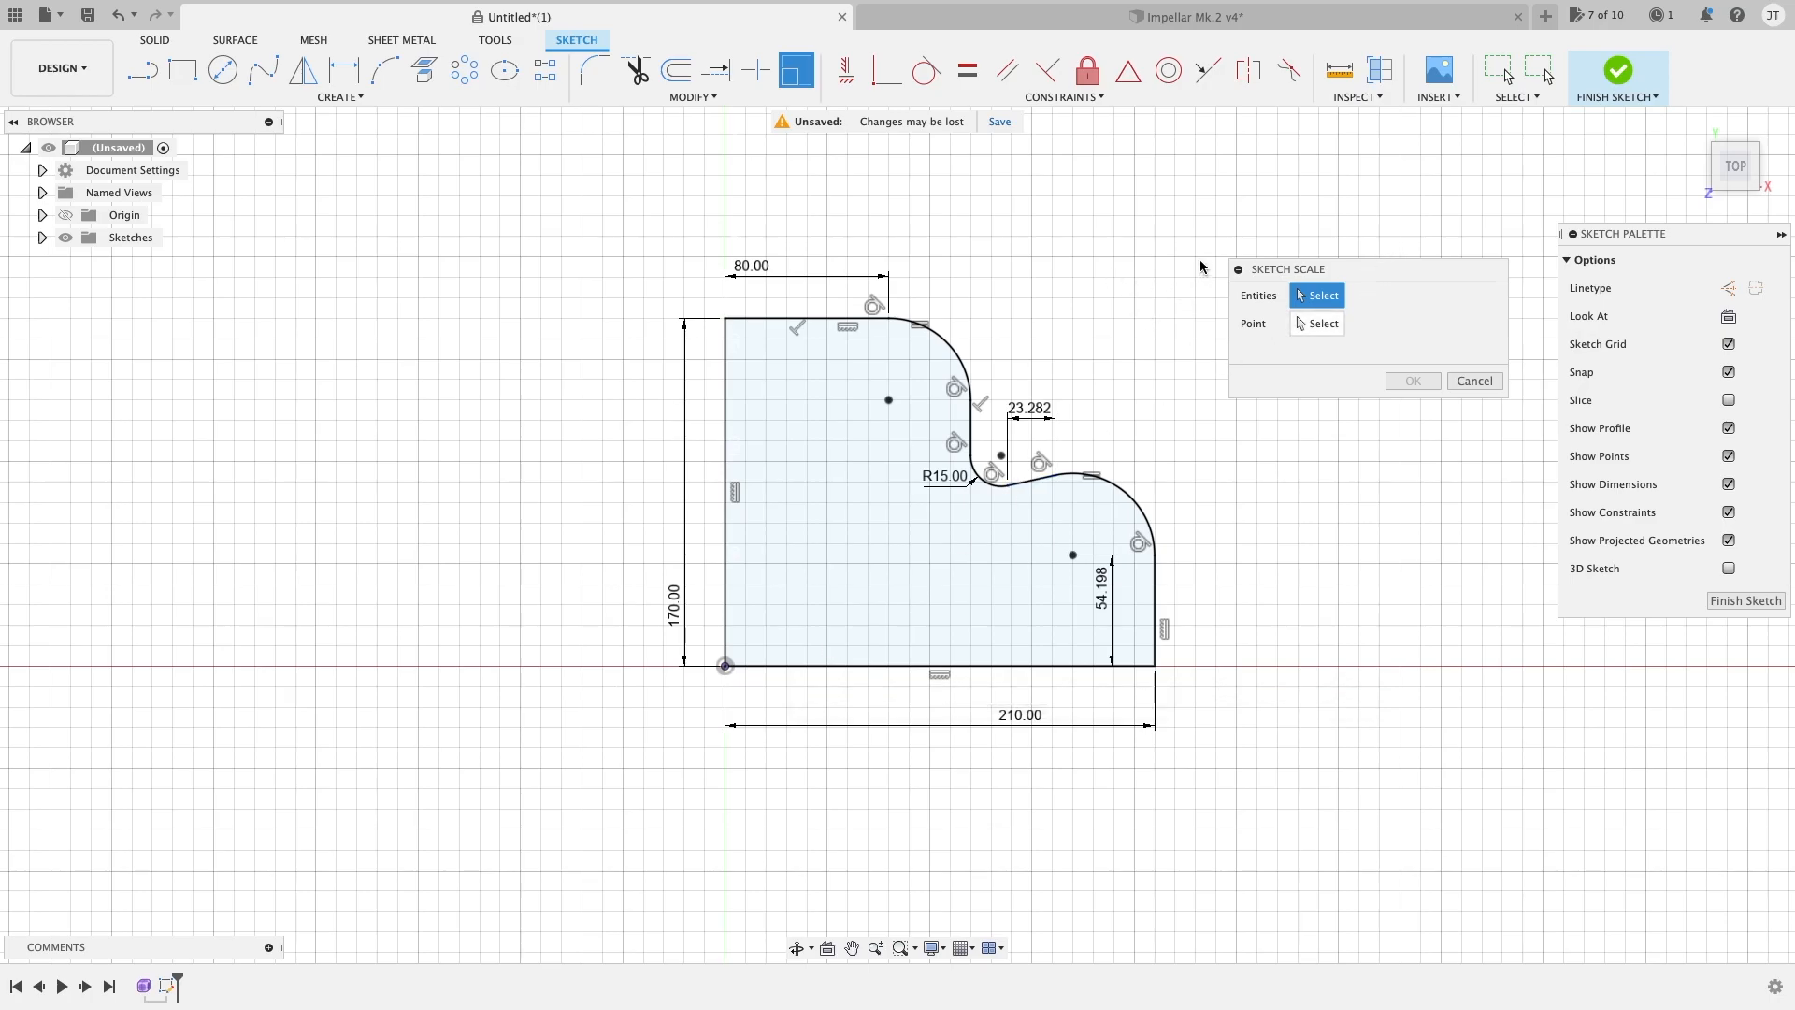
{"action": "mouse_move", "coordinate": [1206, 192]}
{"action": "left_mouse_down"}
{"action": "mouse_move", "coordinate": [1167, 315]}
{"action": "mouse_move", "coordinate": [842, 689]}
{"action": "mouse_move", "coordinate": [629, 838]}
{"action": "left_mouse_up"}
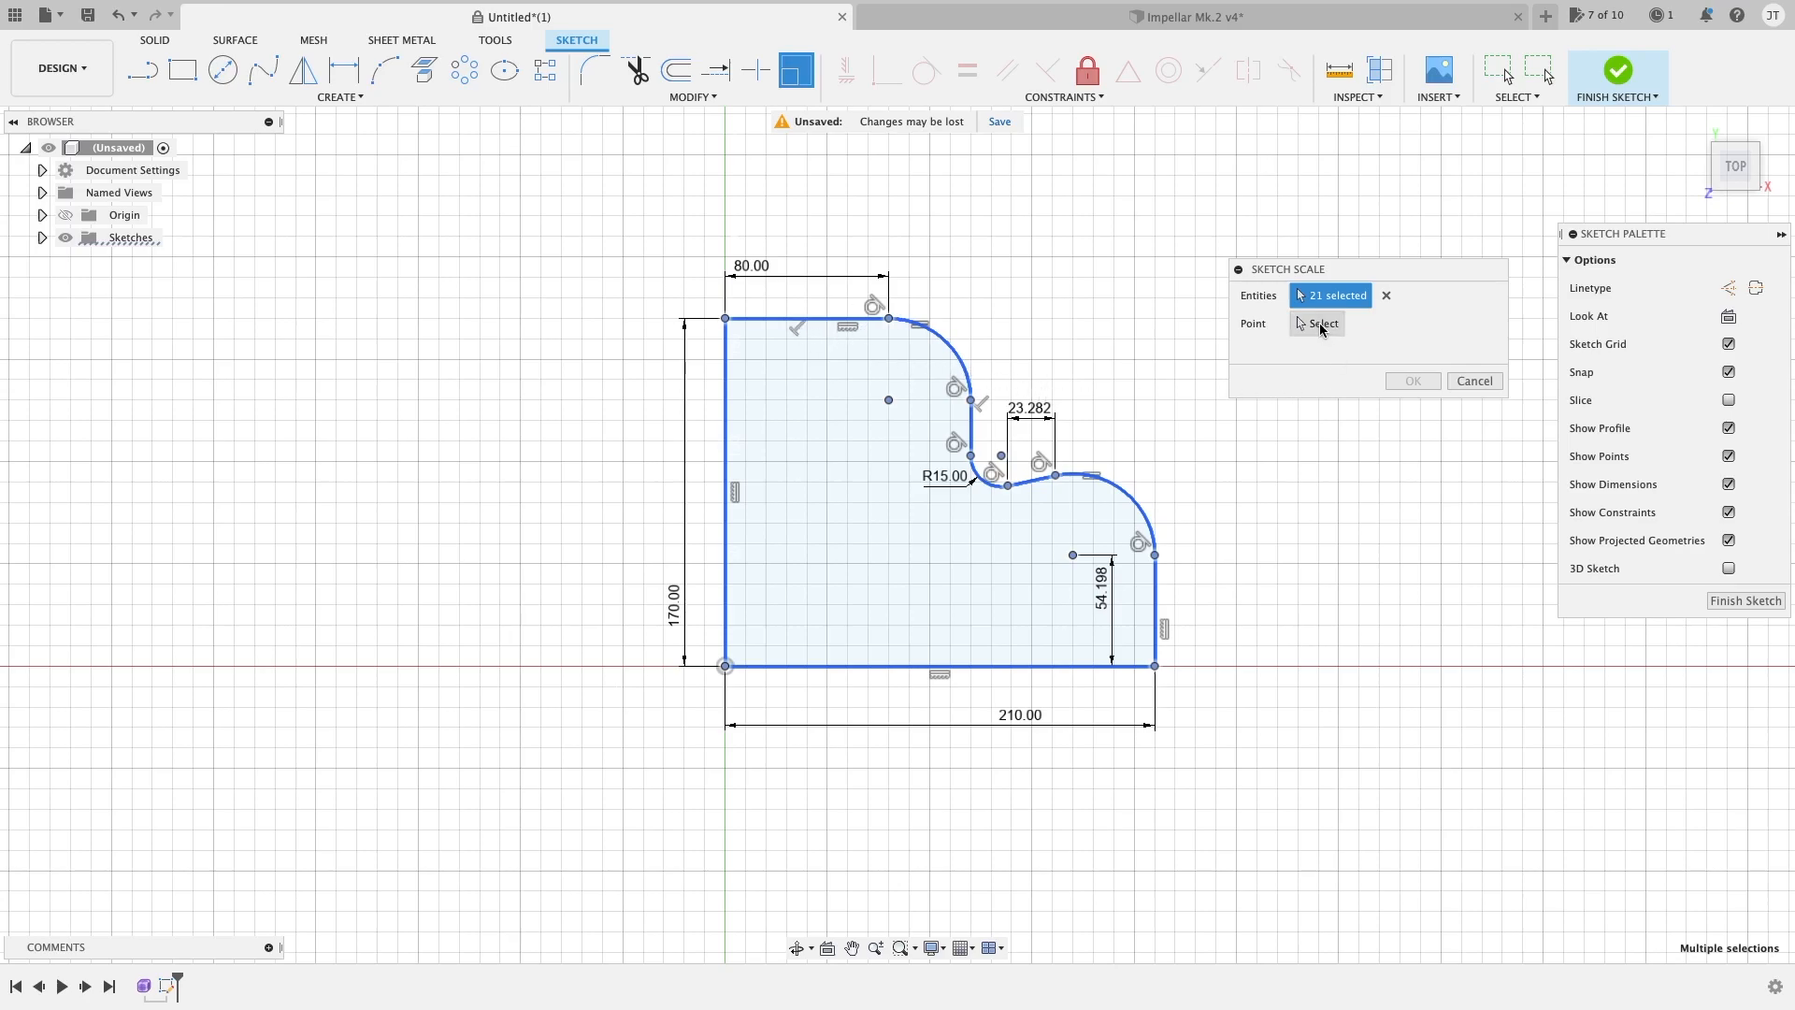
{"action": "left_click", "coordinate": [1321, 327]}
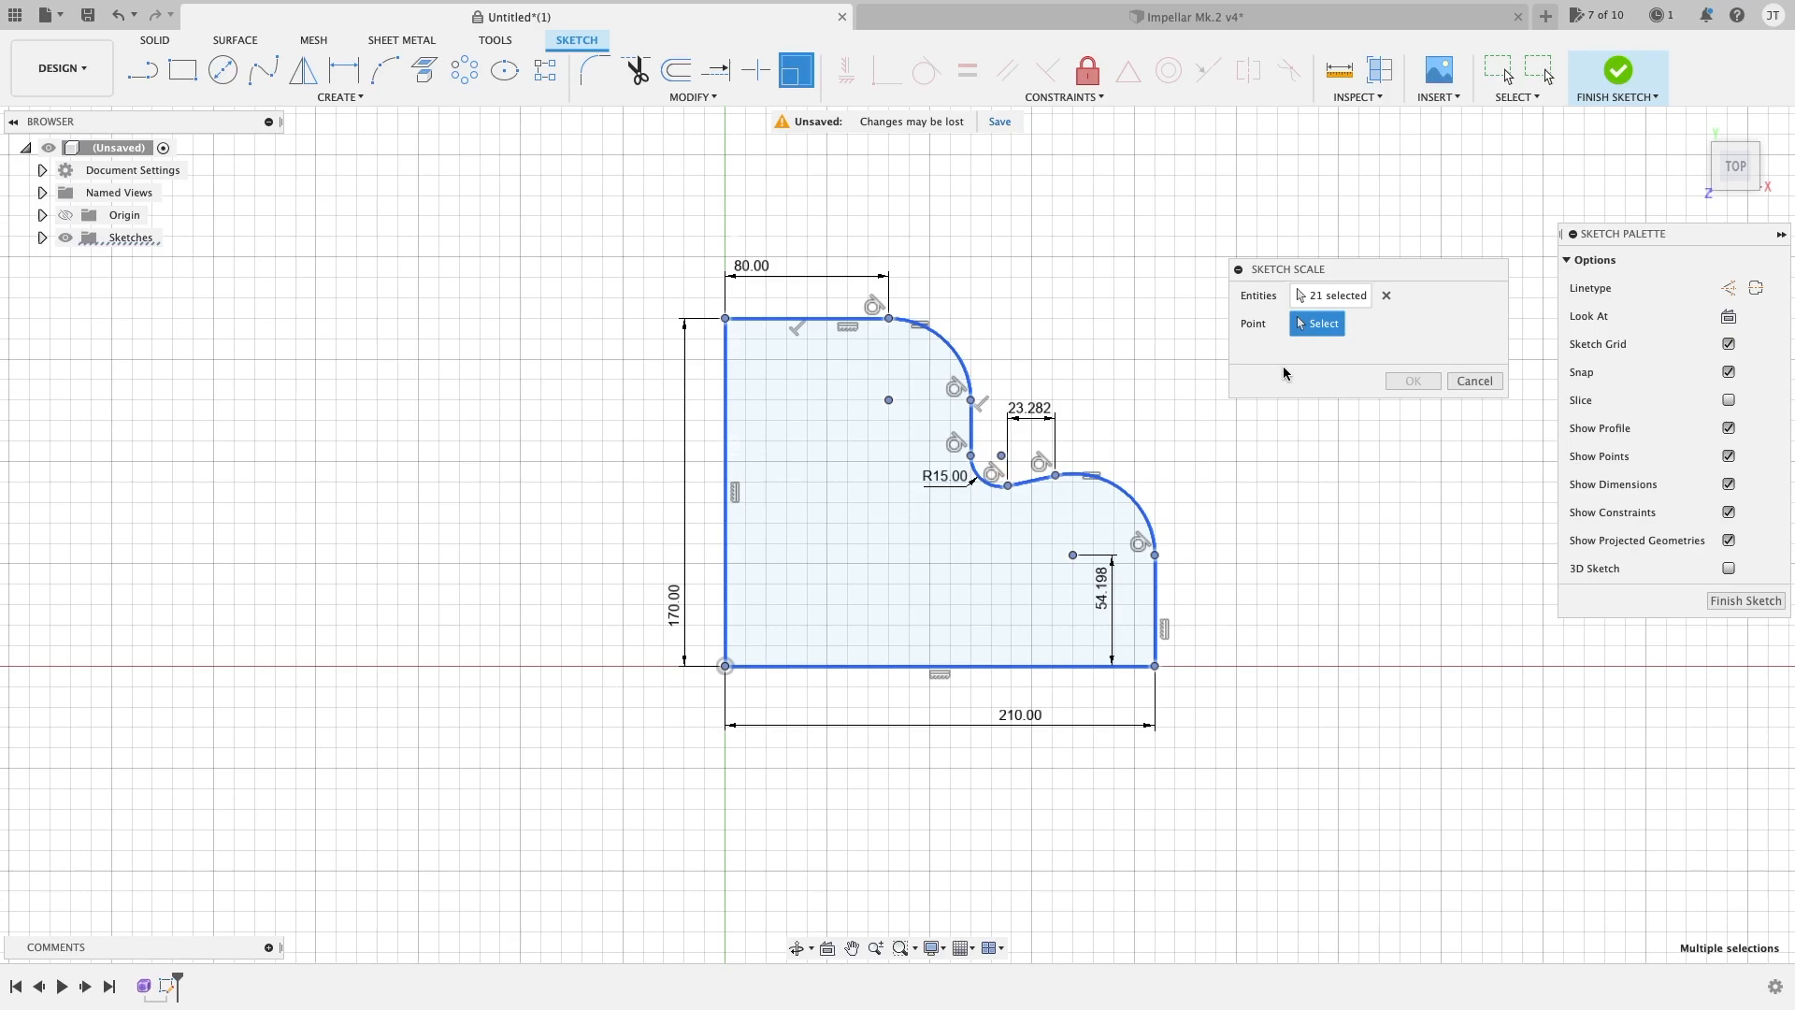
{"action": "left_click", "coordinate": [726, 666]}
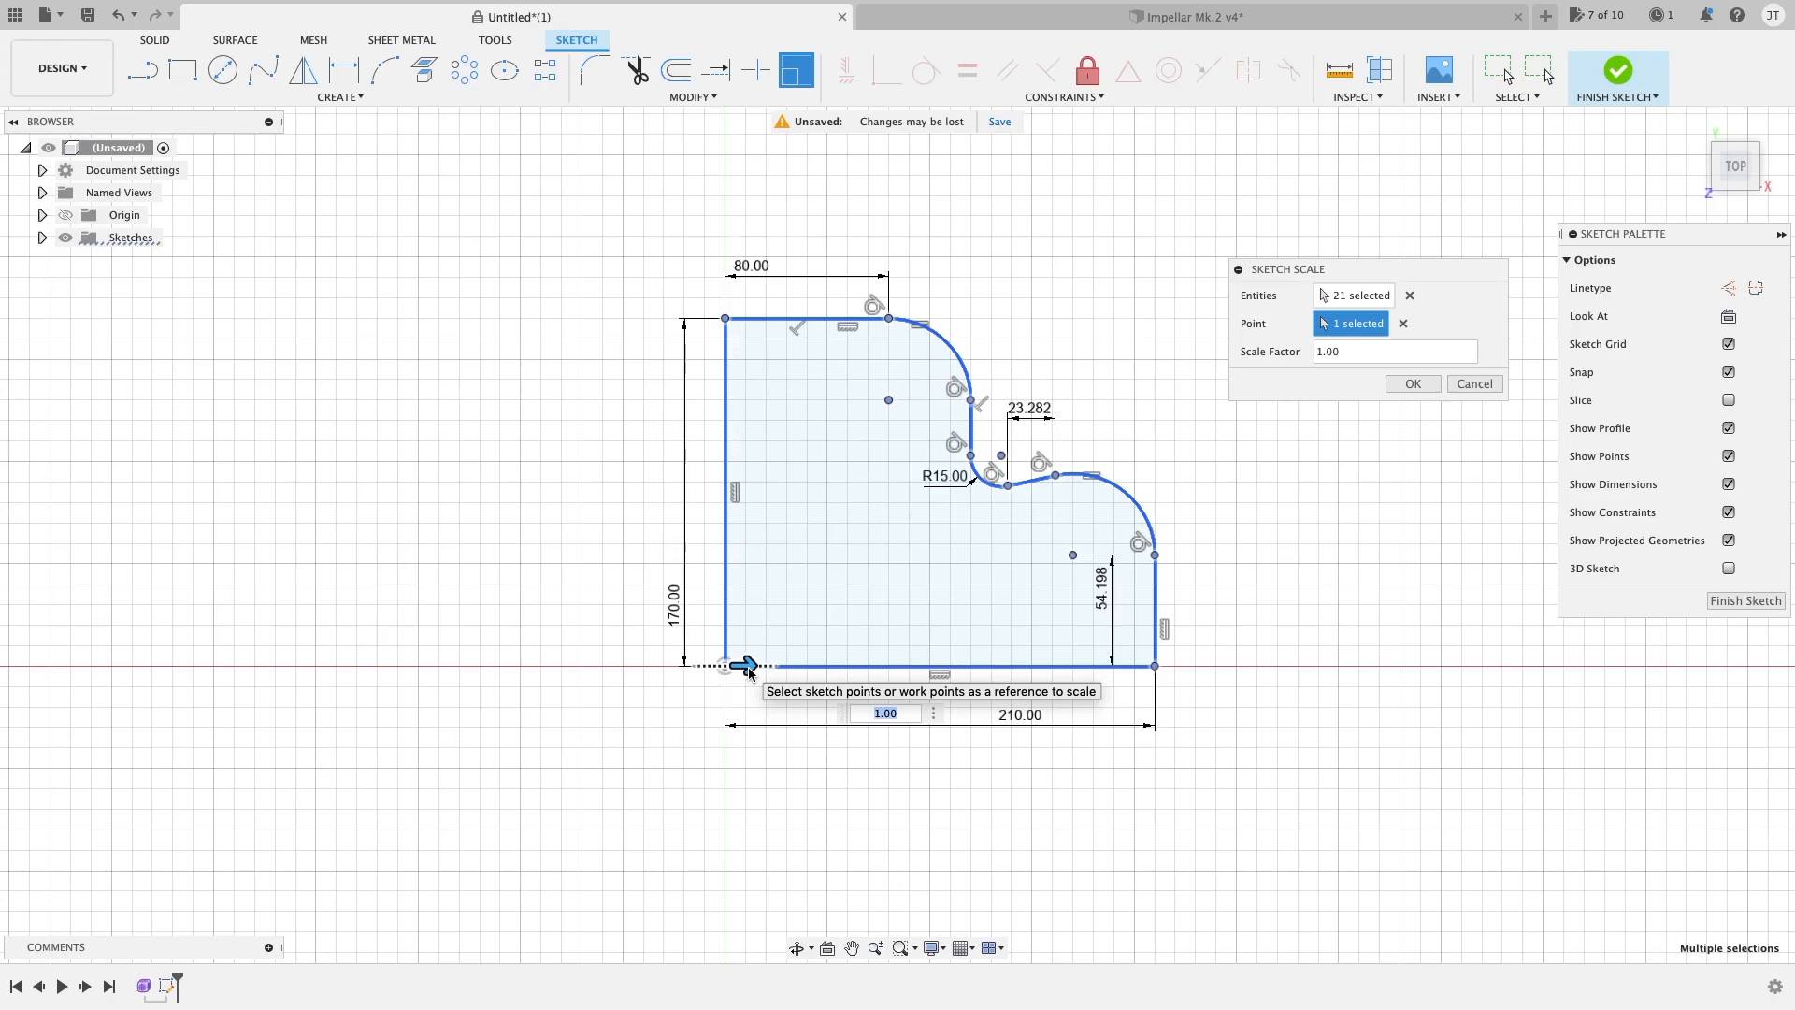
{"action": "mouse_move", "coordinate": [748, 670]}
{"action": "left_mouse_down"}
{"action": "mouse_move", "coordinate": [768, 664]}
{"action": "mouse_move", "coordinate": [753, 666]}
{"action": "left_mouse_up"}
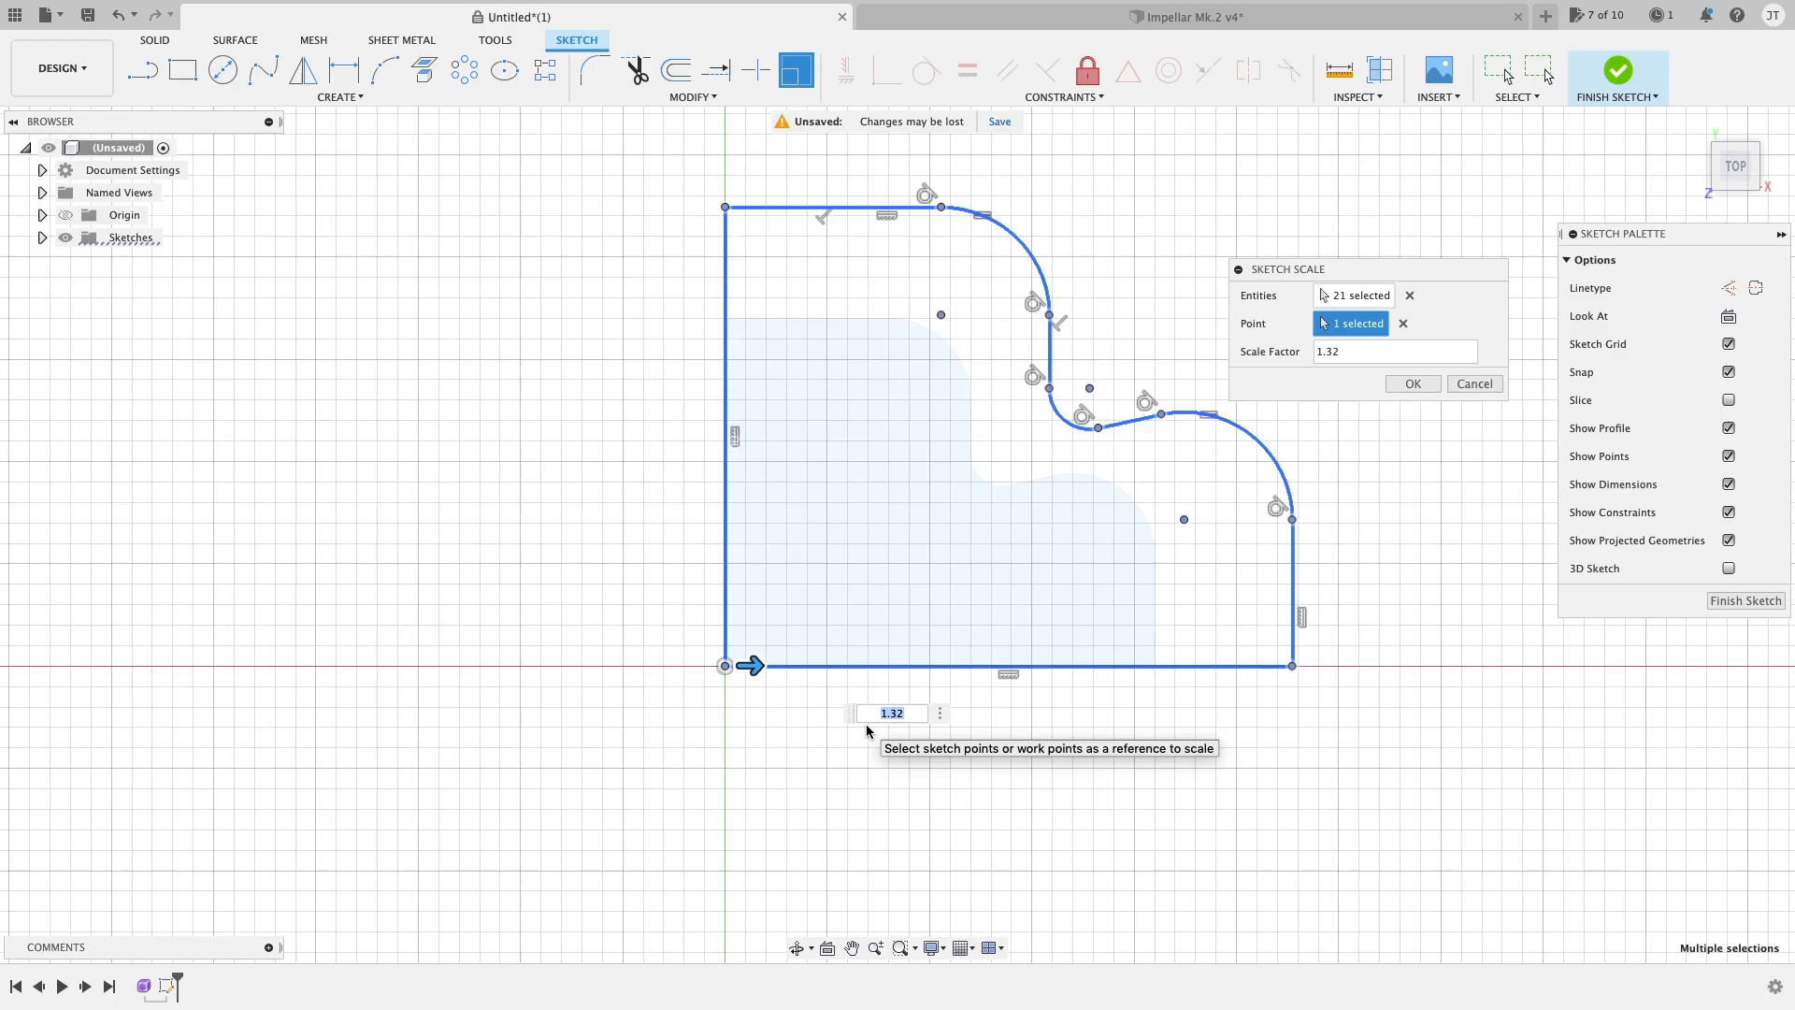
{"action": "type", "text": "3"}
{"action": "key", "text": "Return"}
Step: Add a length dimension to the vertical line rising from the origin, placing it outside the profile
{"action": "scroll", "coordinate": [1197, 617], "scroll_direction": "down", "scroll_amount": 2}
{"action": "middle_click_drag", "start_coordinate": [1186, 615], "coordinate": [941, 721]}
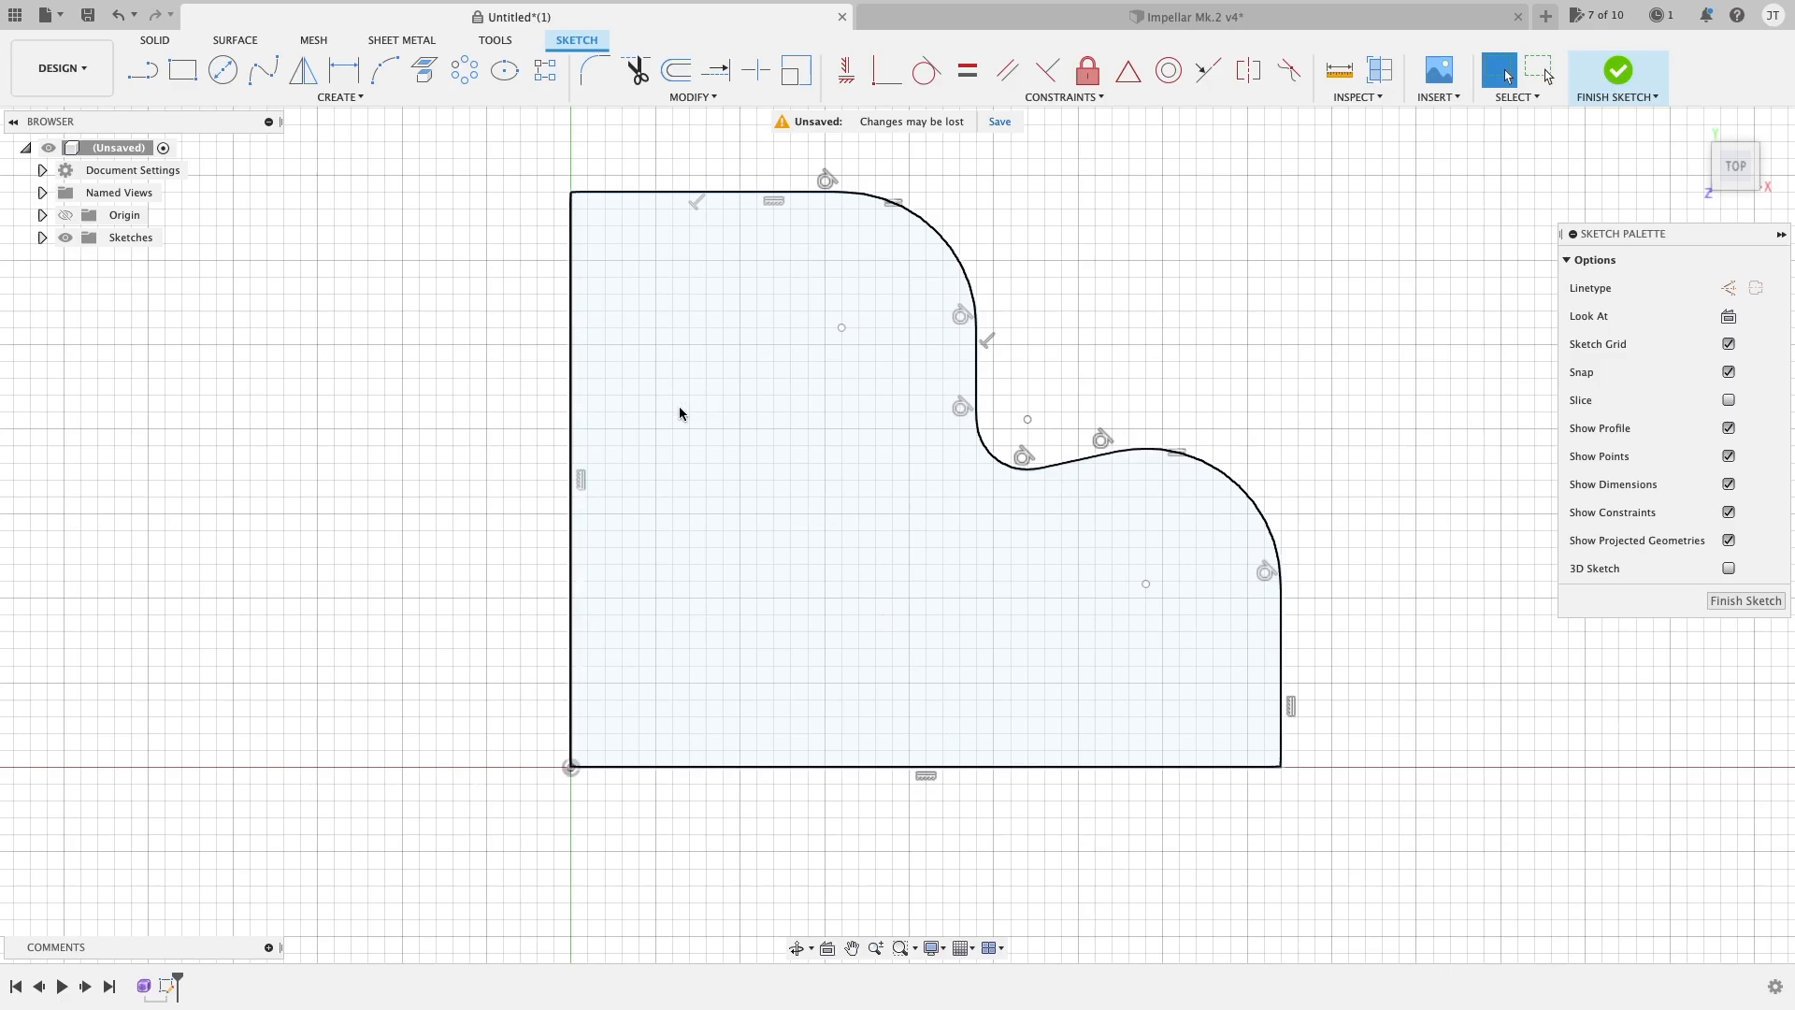
{"action": "key", "text": "d"}
{"action": "left_click", "coordinate": [572, 440]}
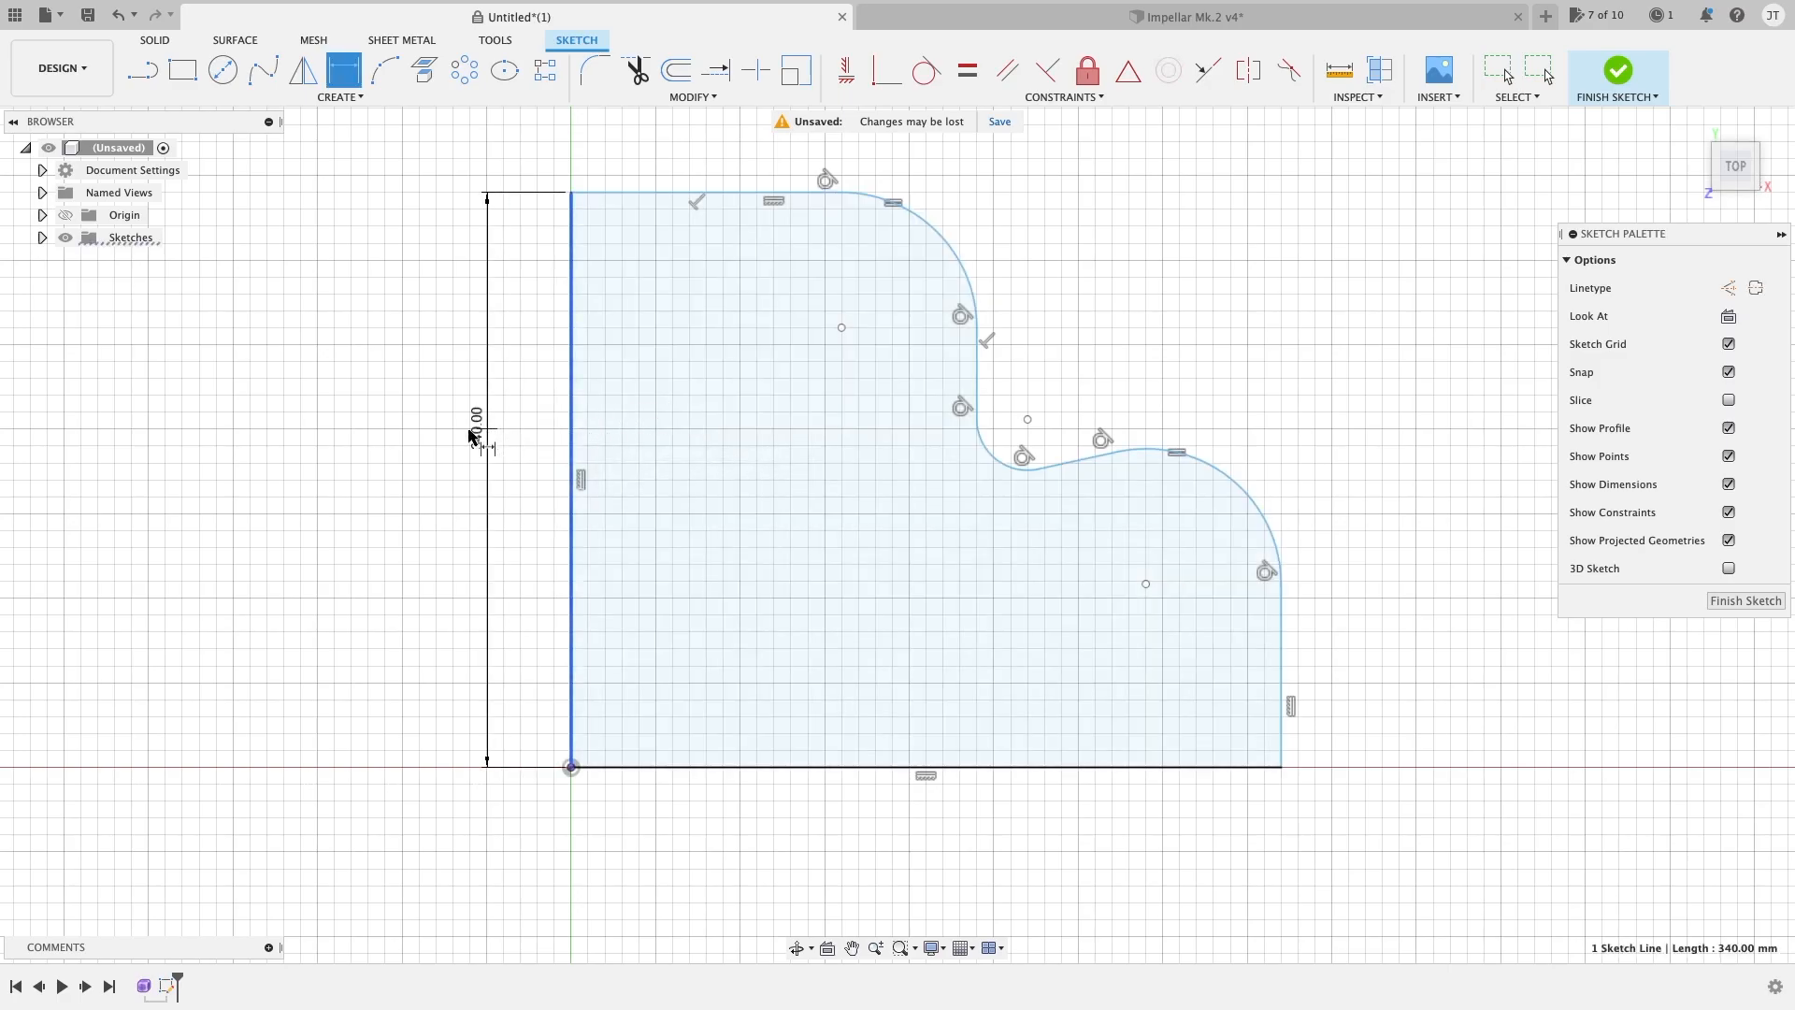
{"action": "left_click", "coordinate": [420, 470]}
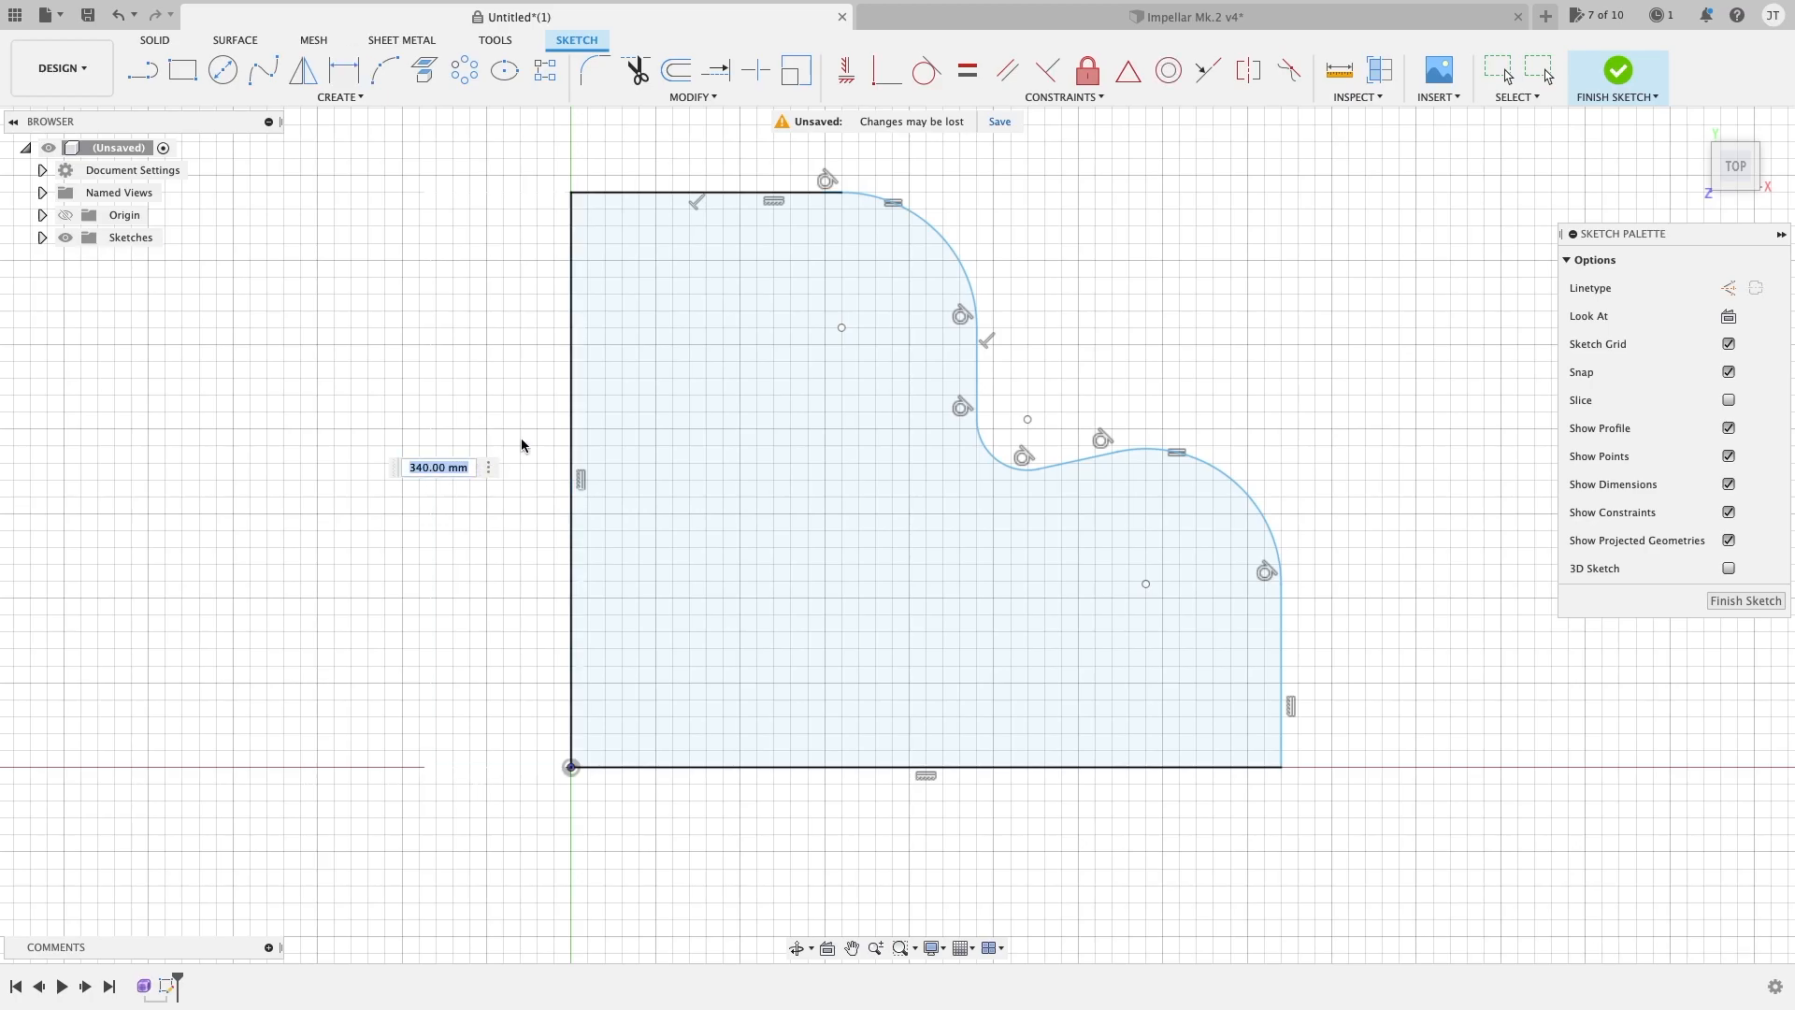
{"action": "key", "text": "Return"}
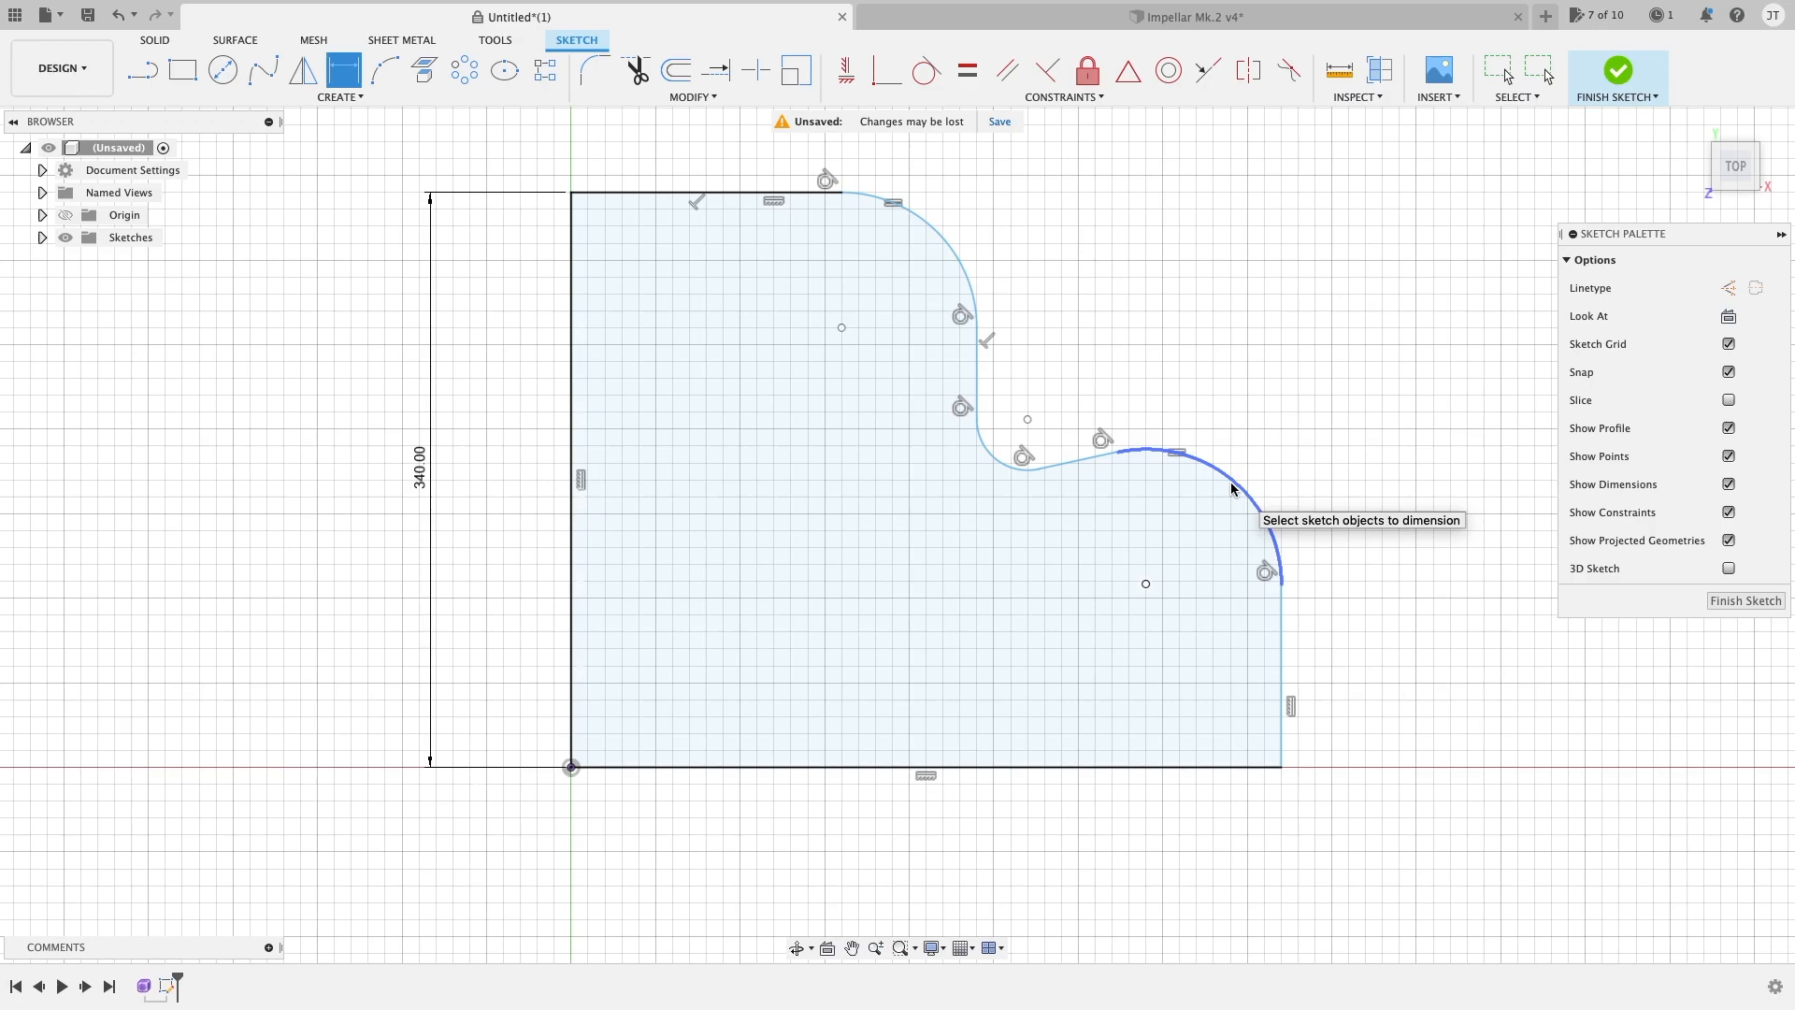
{"action": "middle_click_drag", "start_coordinate": [1113, 281], "coordinate": [1168, 304]}
{"action": "middle_click_drag", "start_coordinate": [1333, 194], "coordinate": [1253, 262]}
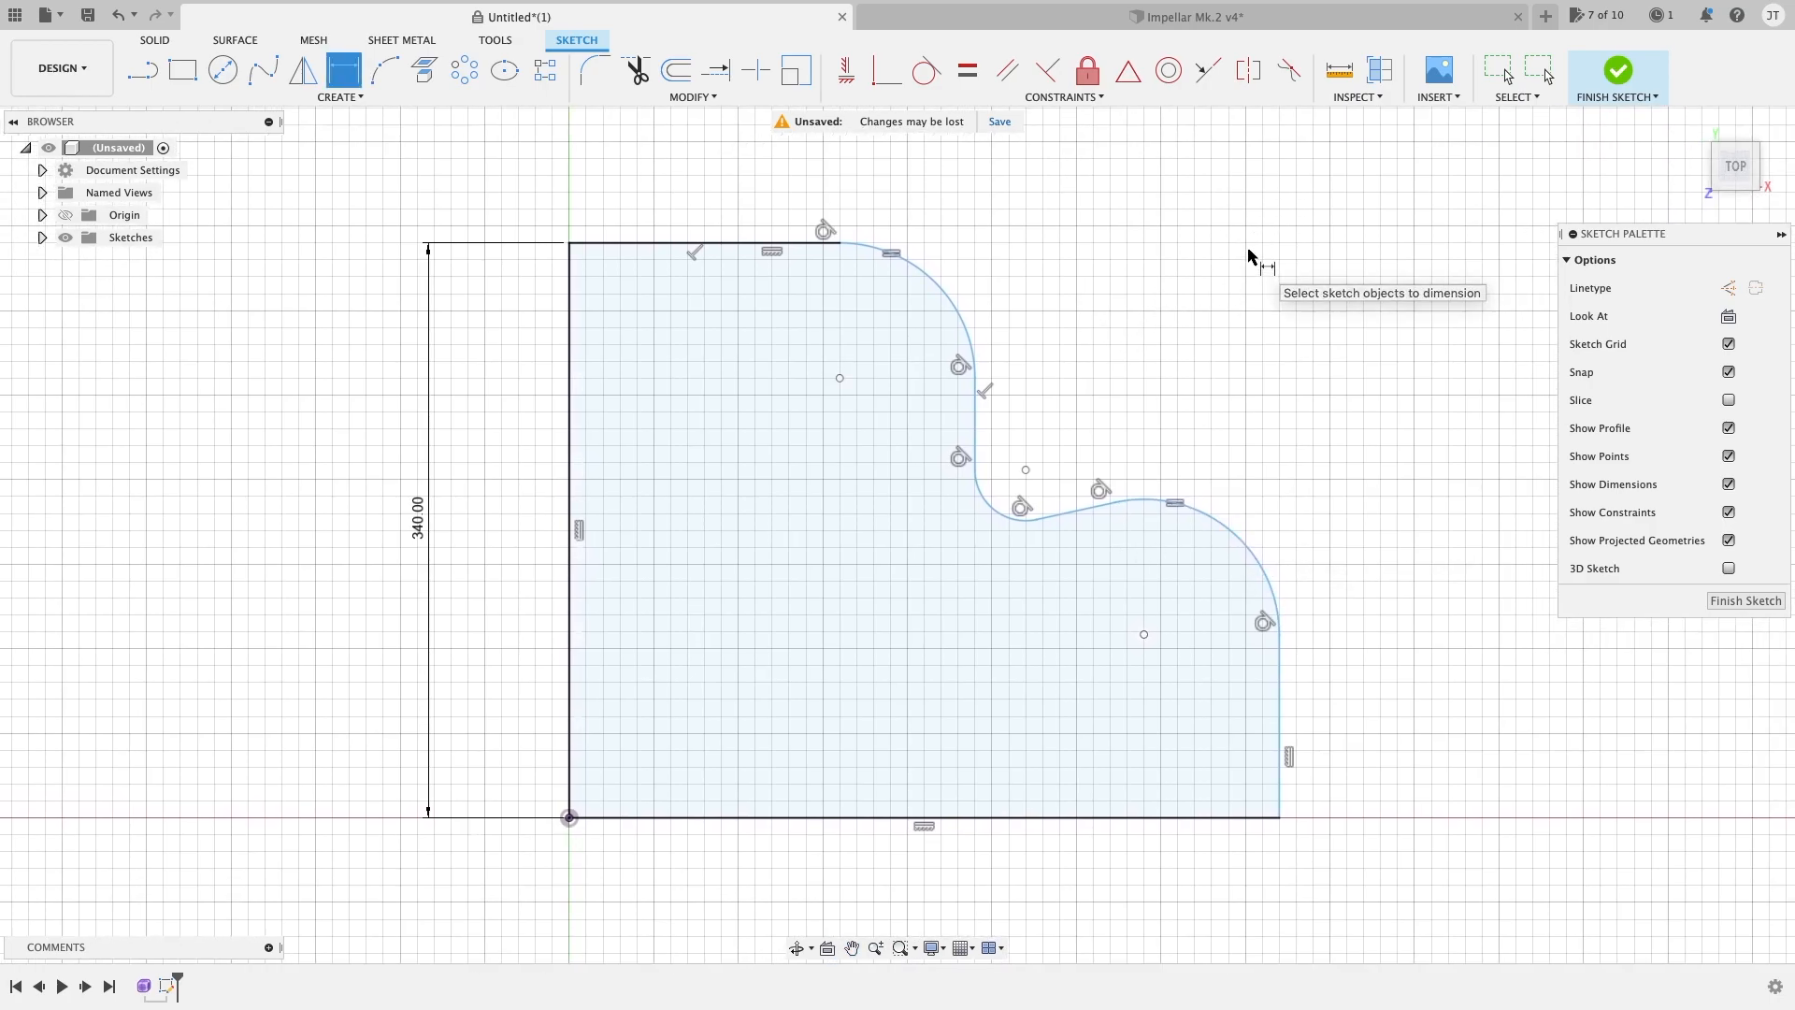
{"action": "key", "text": "Escape"}
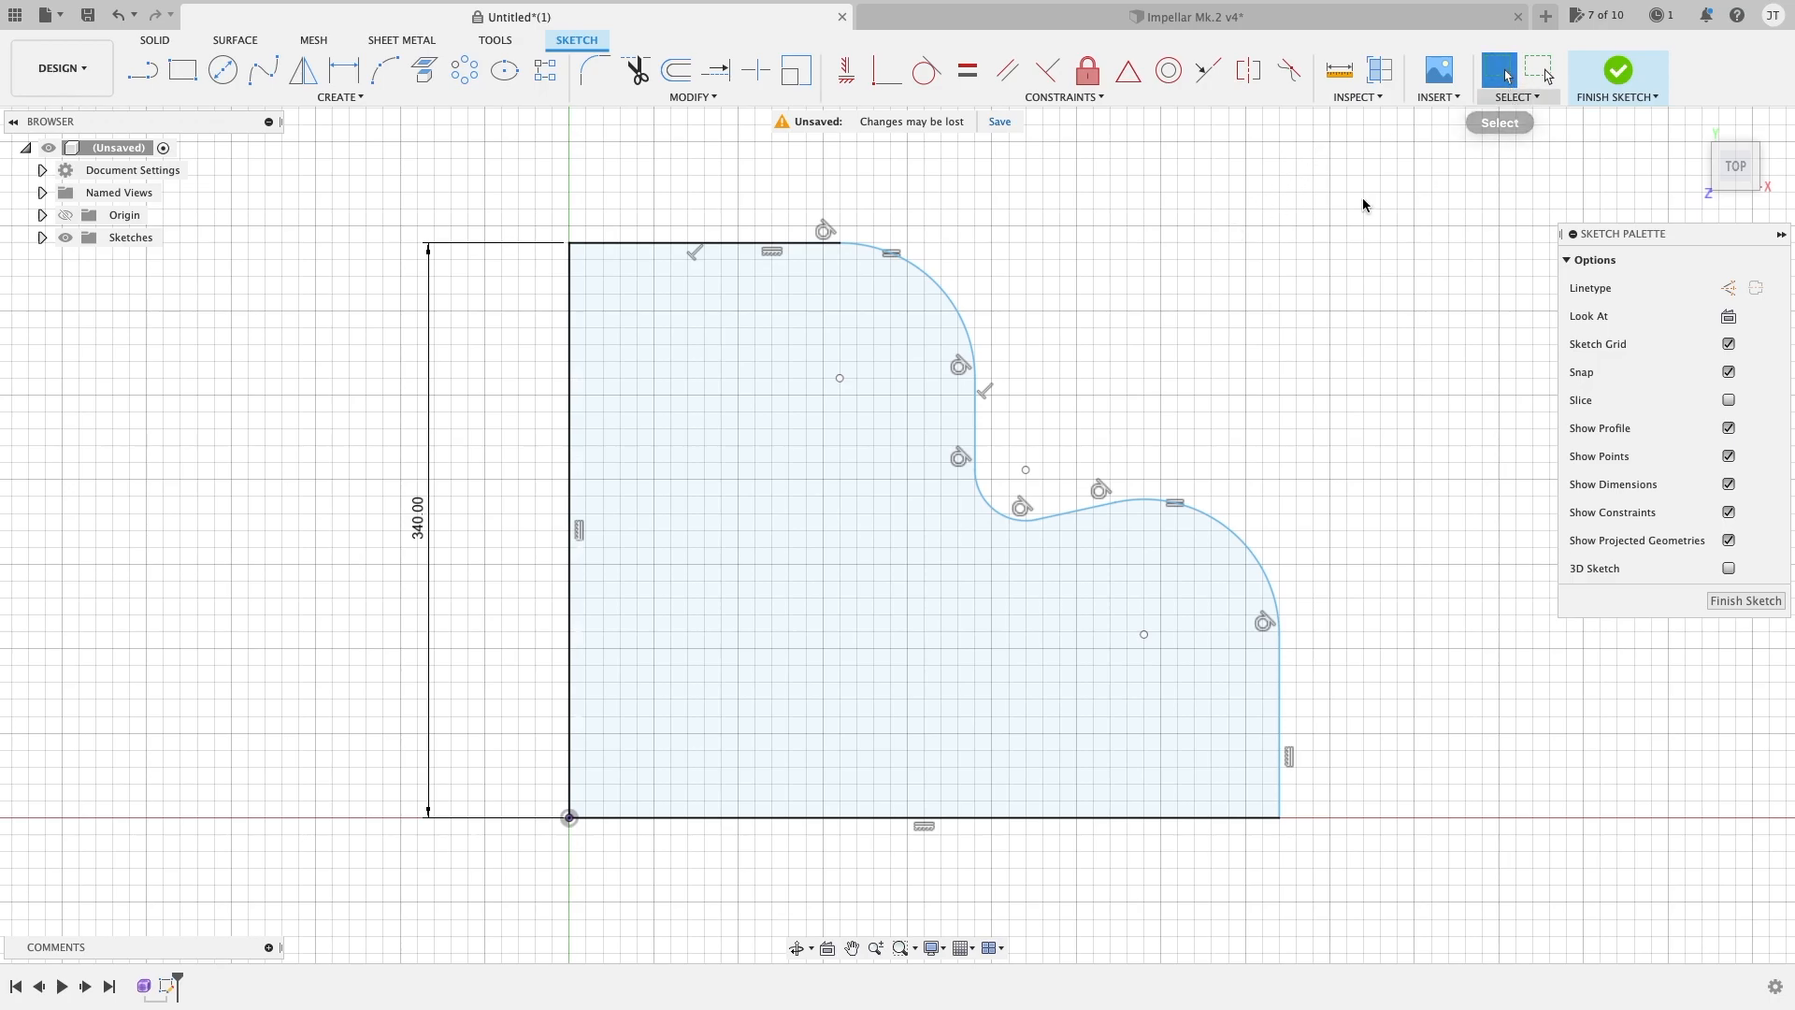
Step: Try deleting the large convex arc at the profile's upper corner, and undo the deletion
{"action": "left_click_drag", "start_coordinate": [1106, 300], "coordinate": [867, 606]}
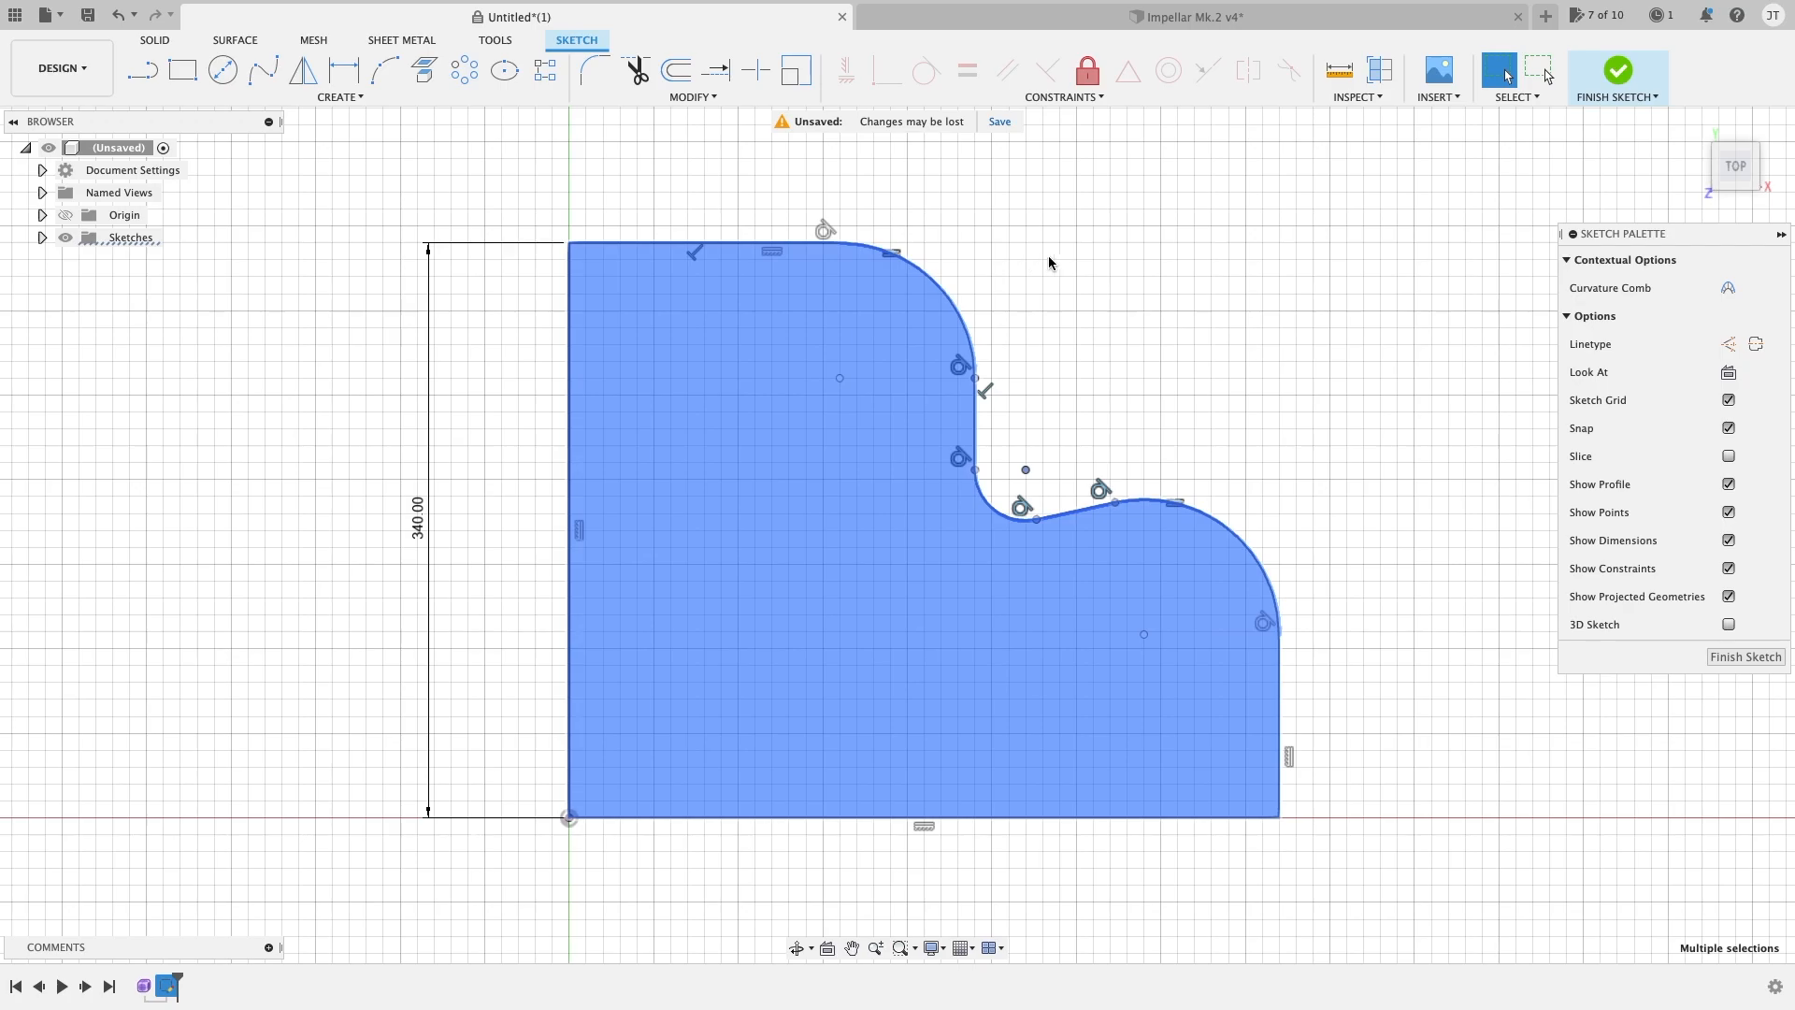
{"action": "left_click", "coordinate": [1138, 273]}
{"action": "left_click_drag", "start_coordinate": [1017, 219], "coordinate": [940, 315]}
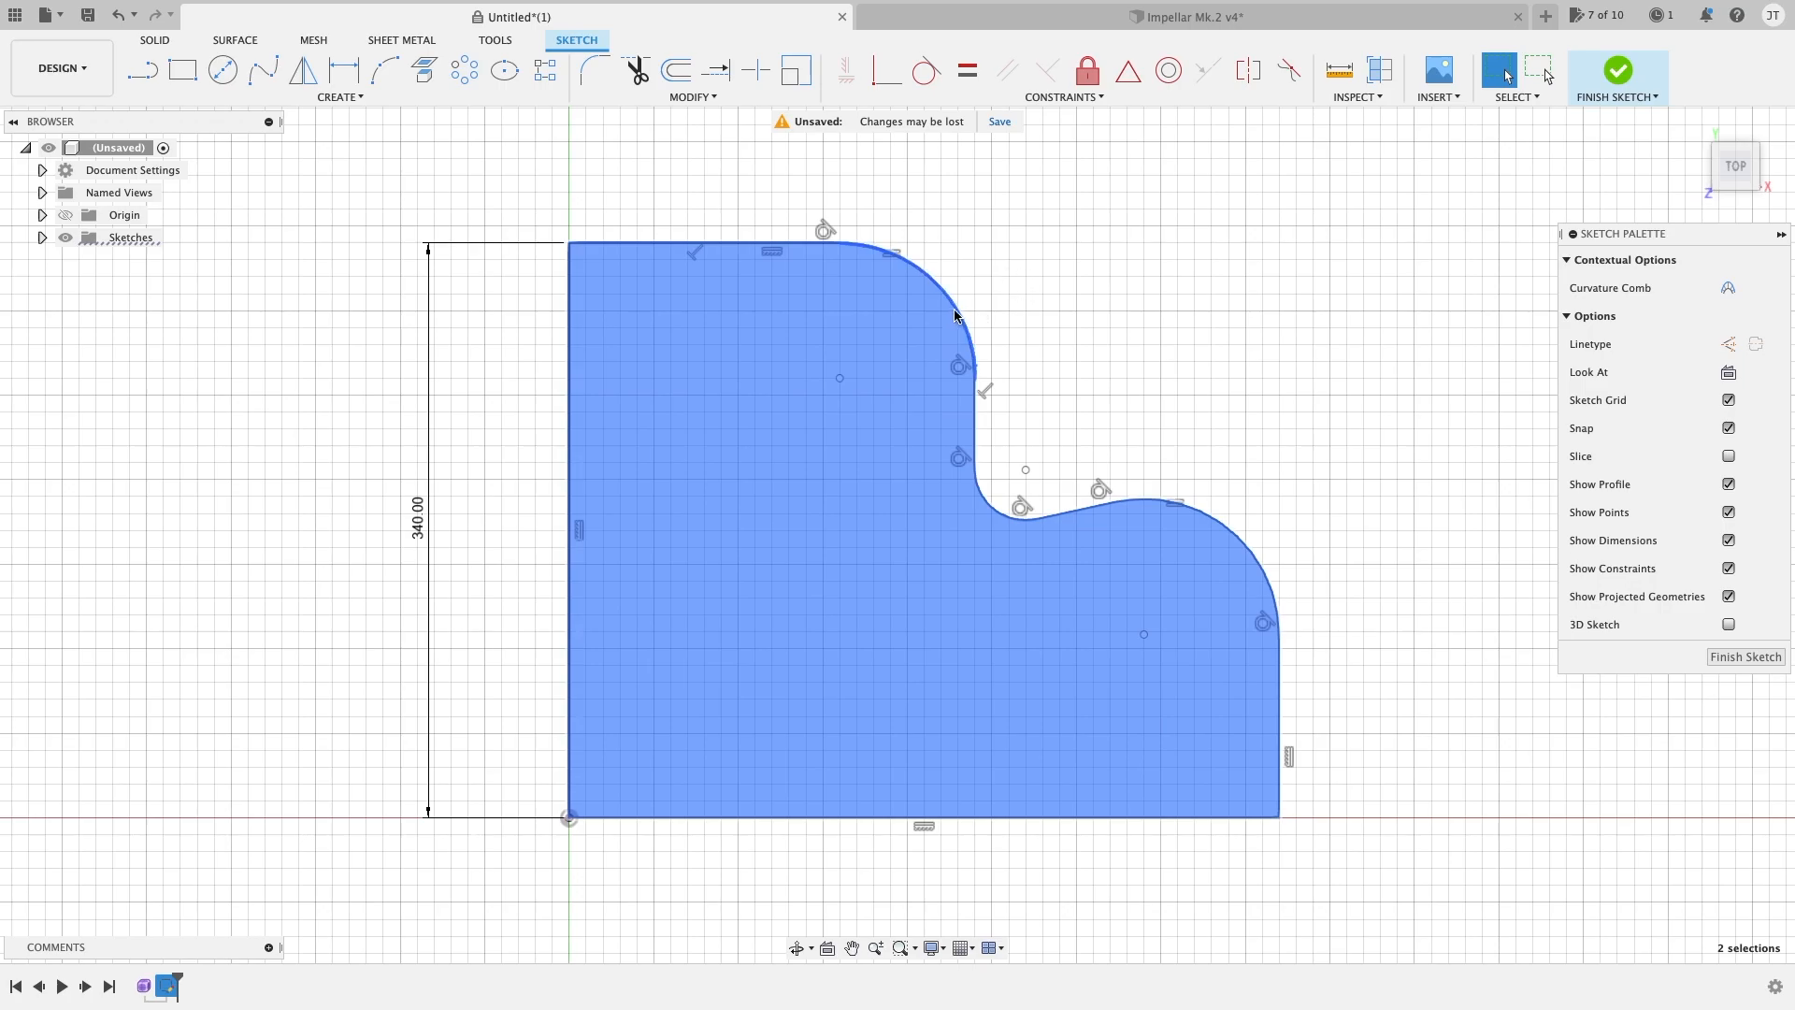
{"action": "key", "text": "Delete"}
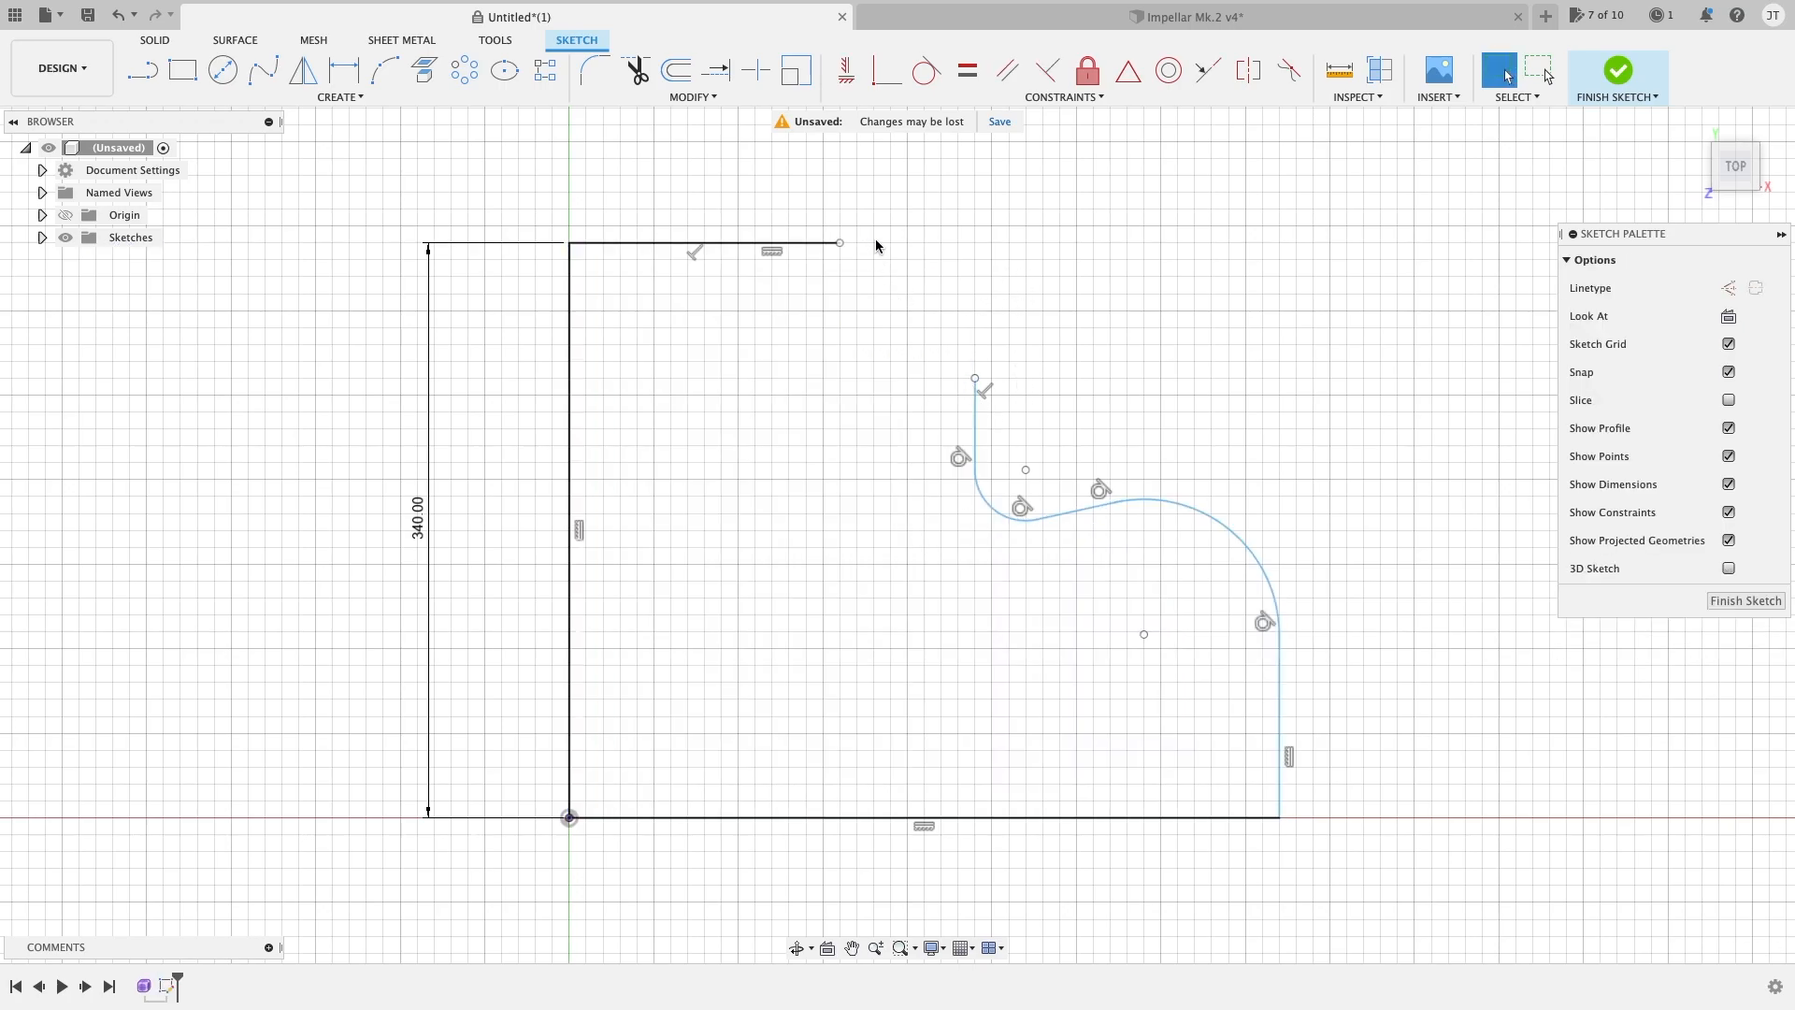
{"action": "key", "text": "ctrl+z"}
Step: Try deleting only the small concave fillet arc in the profile's inner corner, and undo the deletion
{"action": "left_click_drag", "start_coordinate": [978, 165], "coordinate": [1325, 277]}
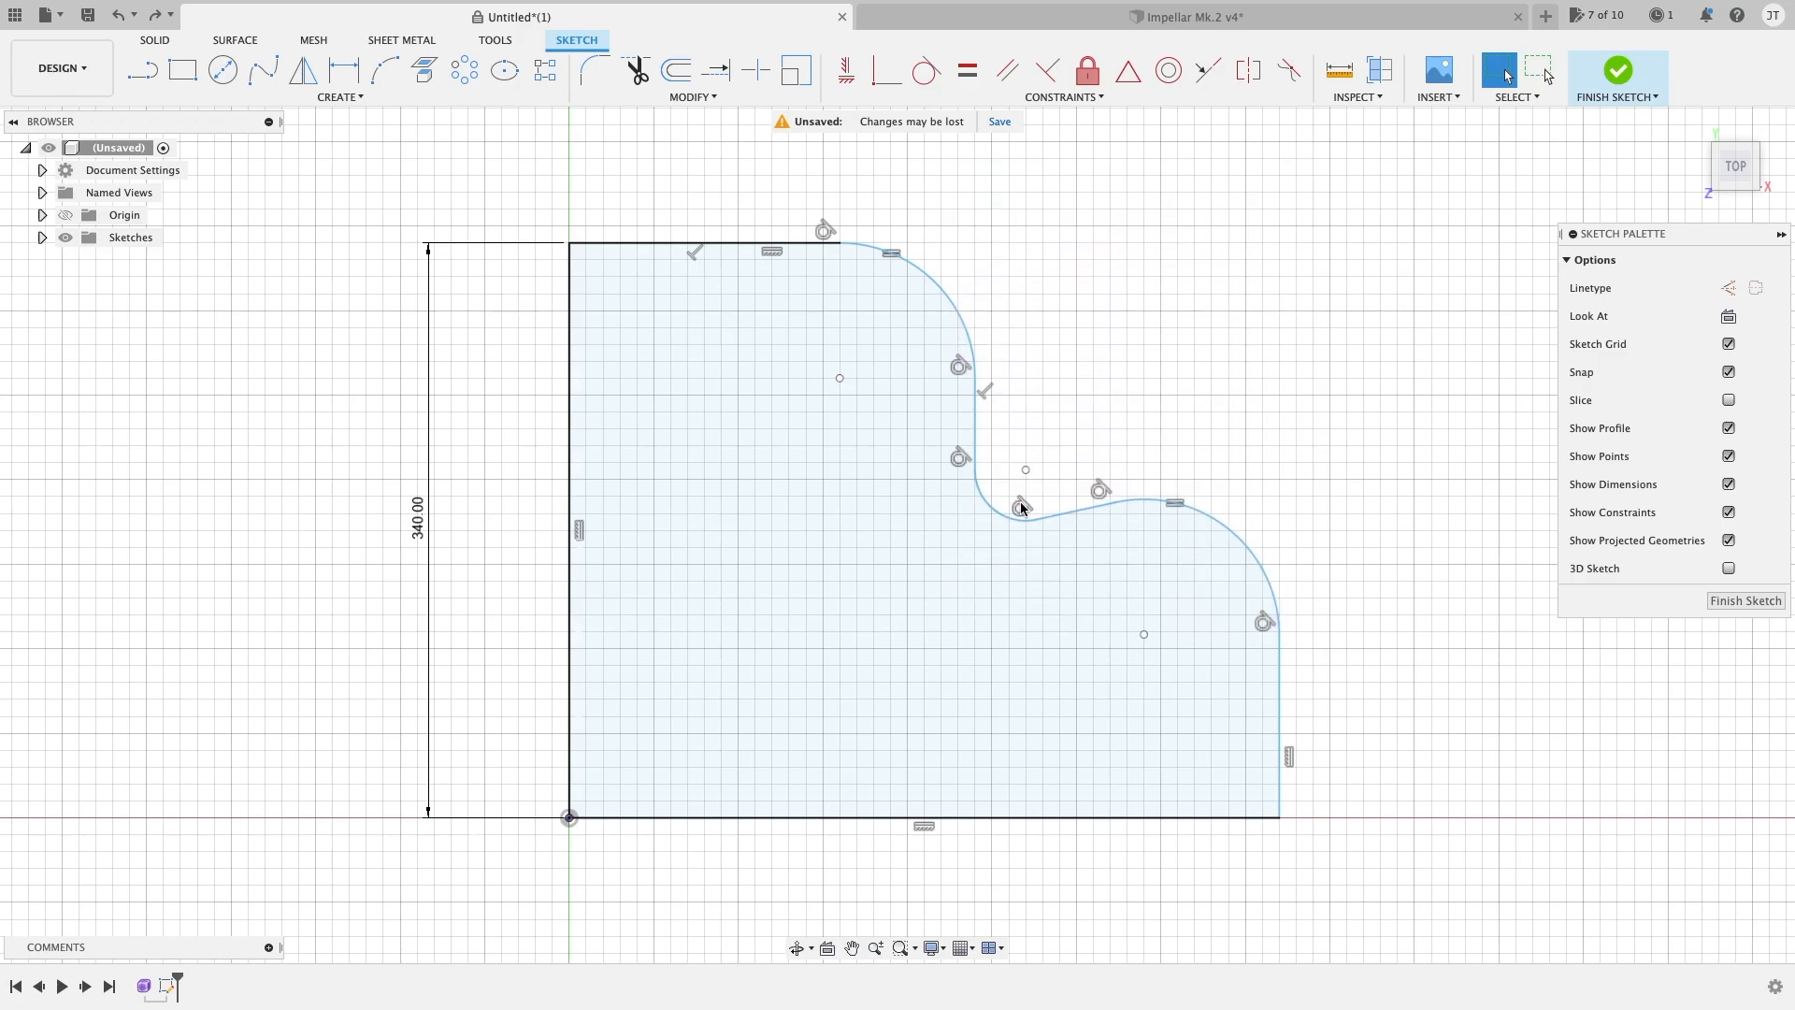
{"action": "left_click", "coordinate": [976, 521]}
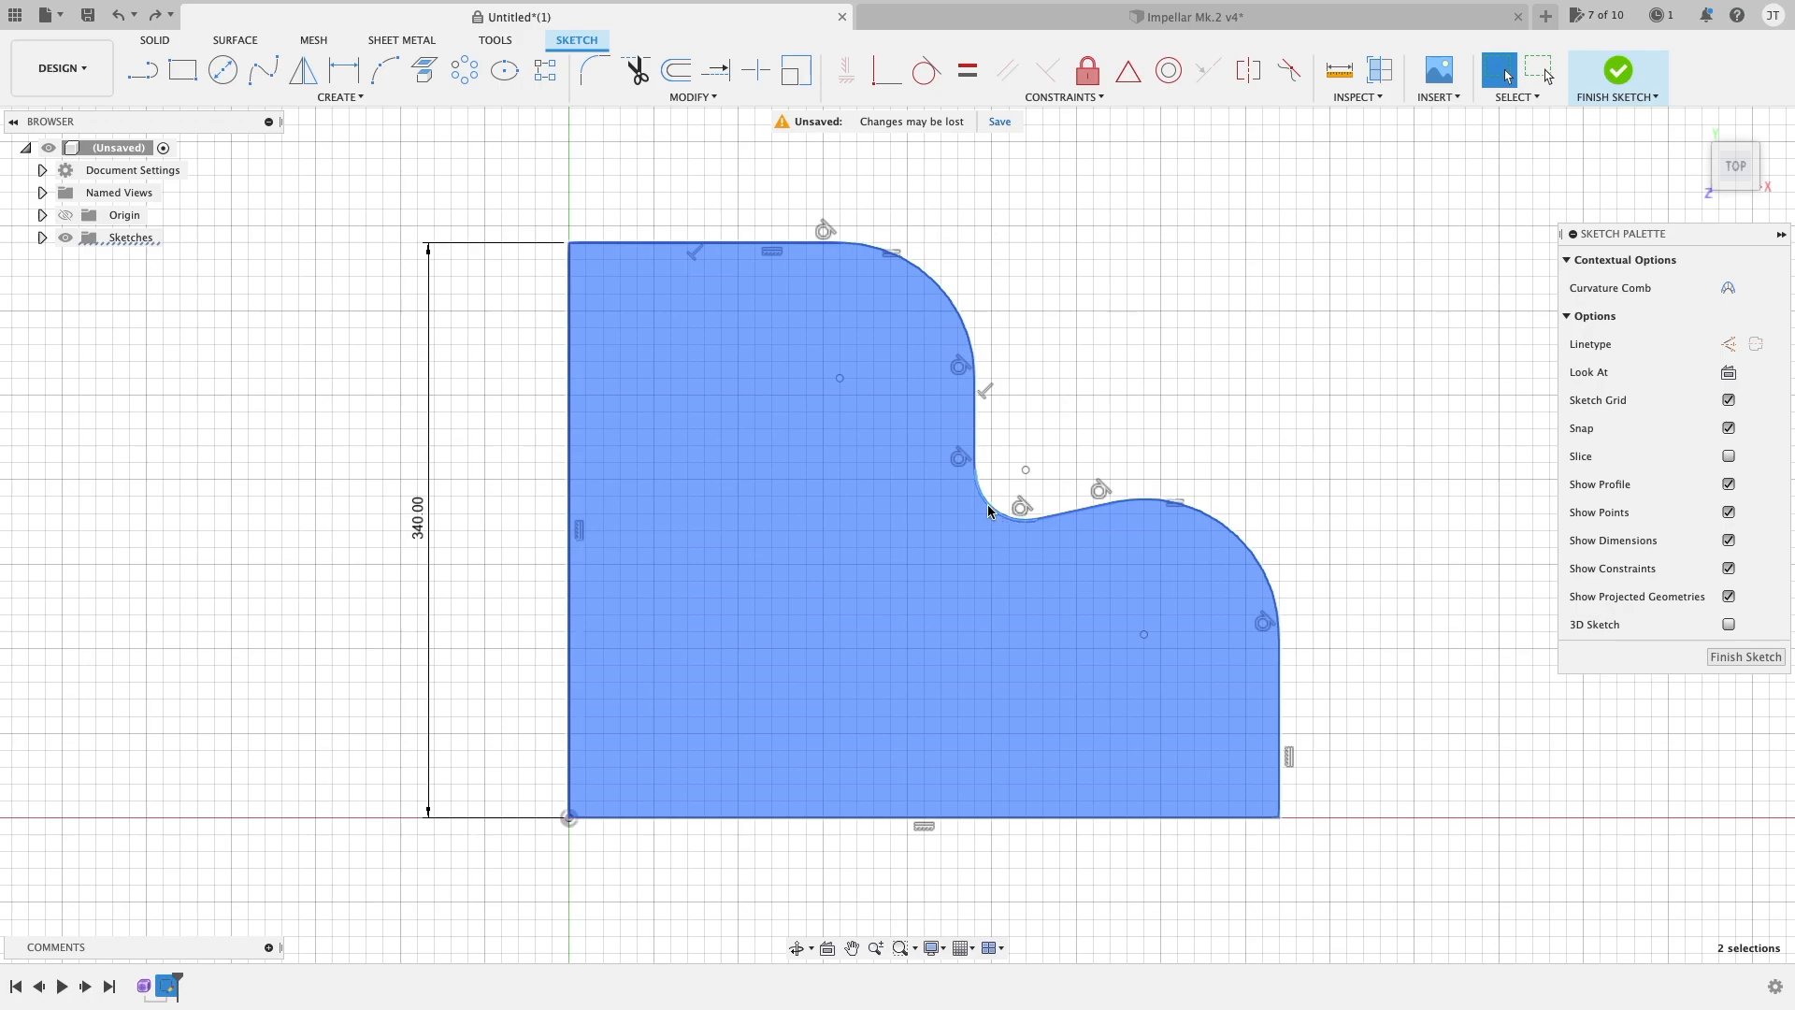
{"action": "key", "text": "Delete"}
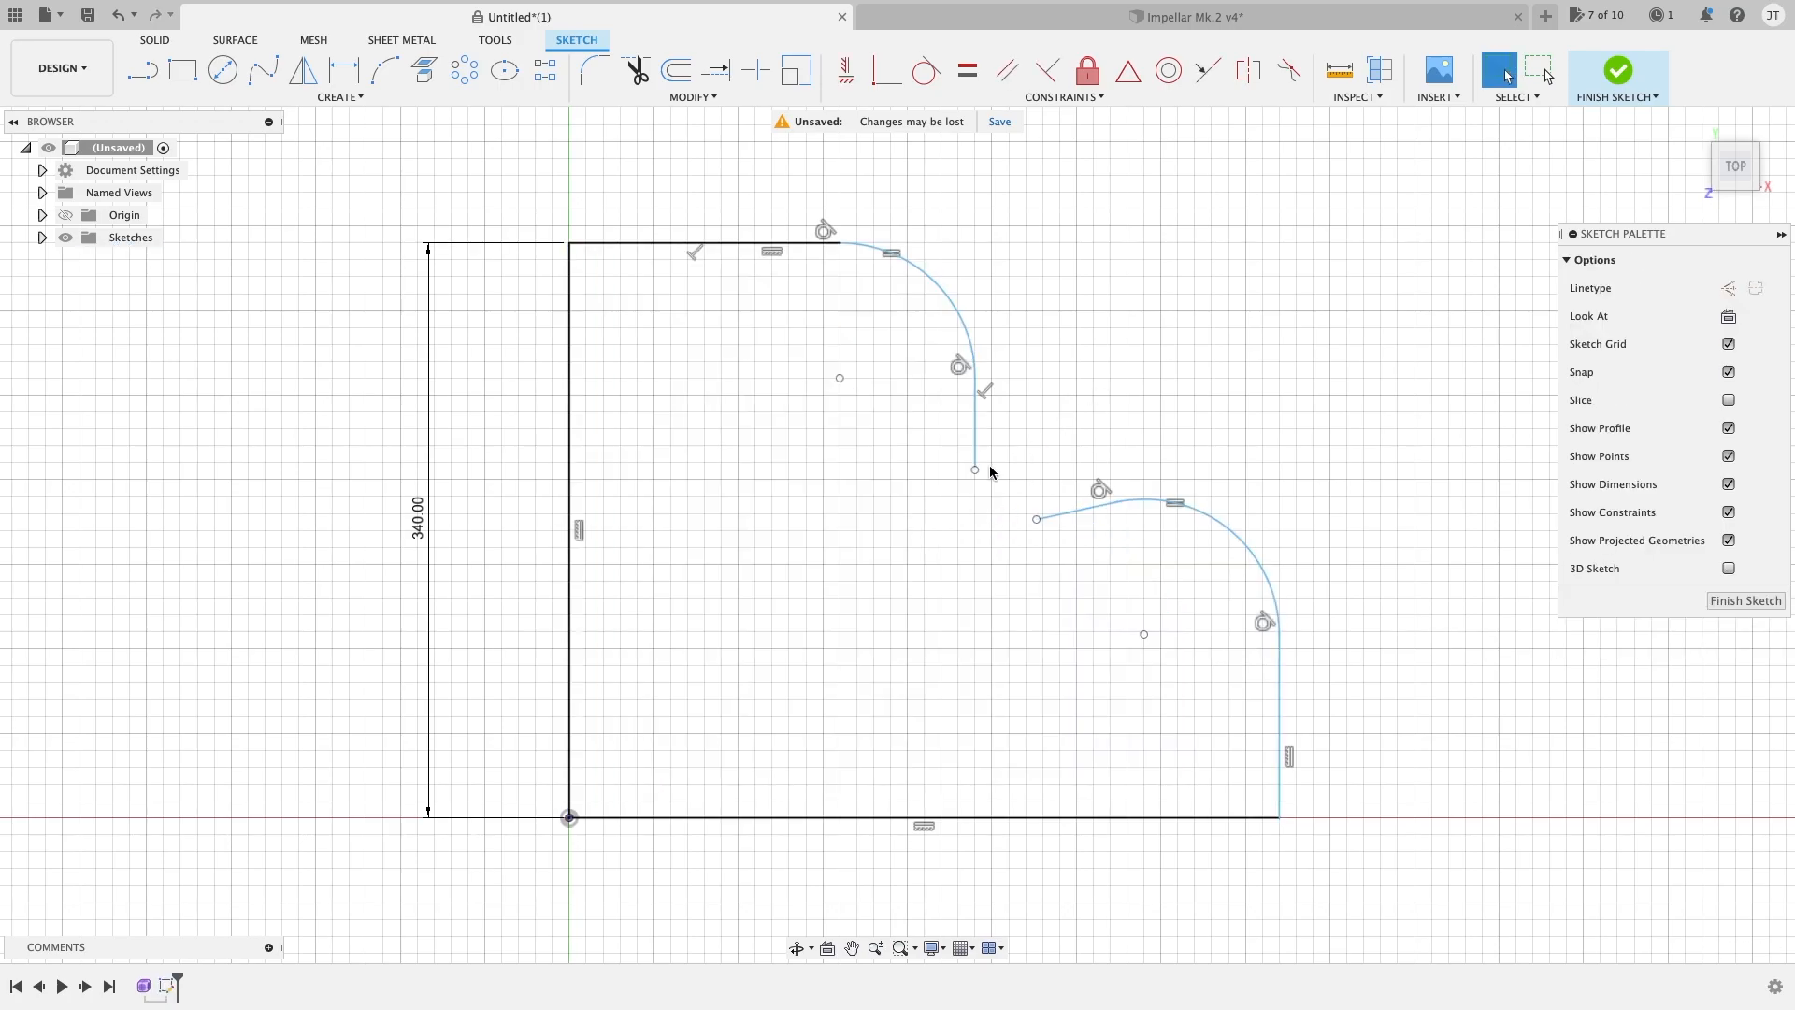
{"action": "key", "text": "ctrl+z"}
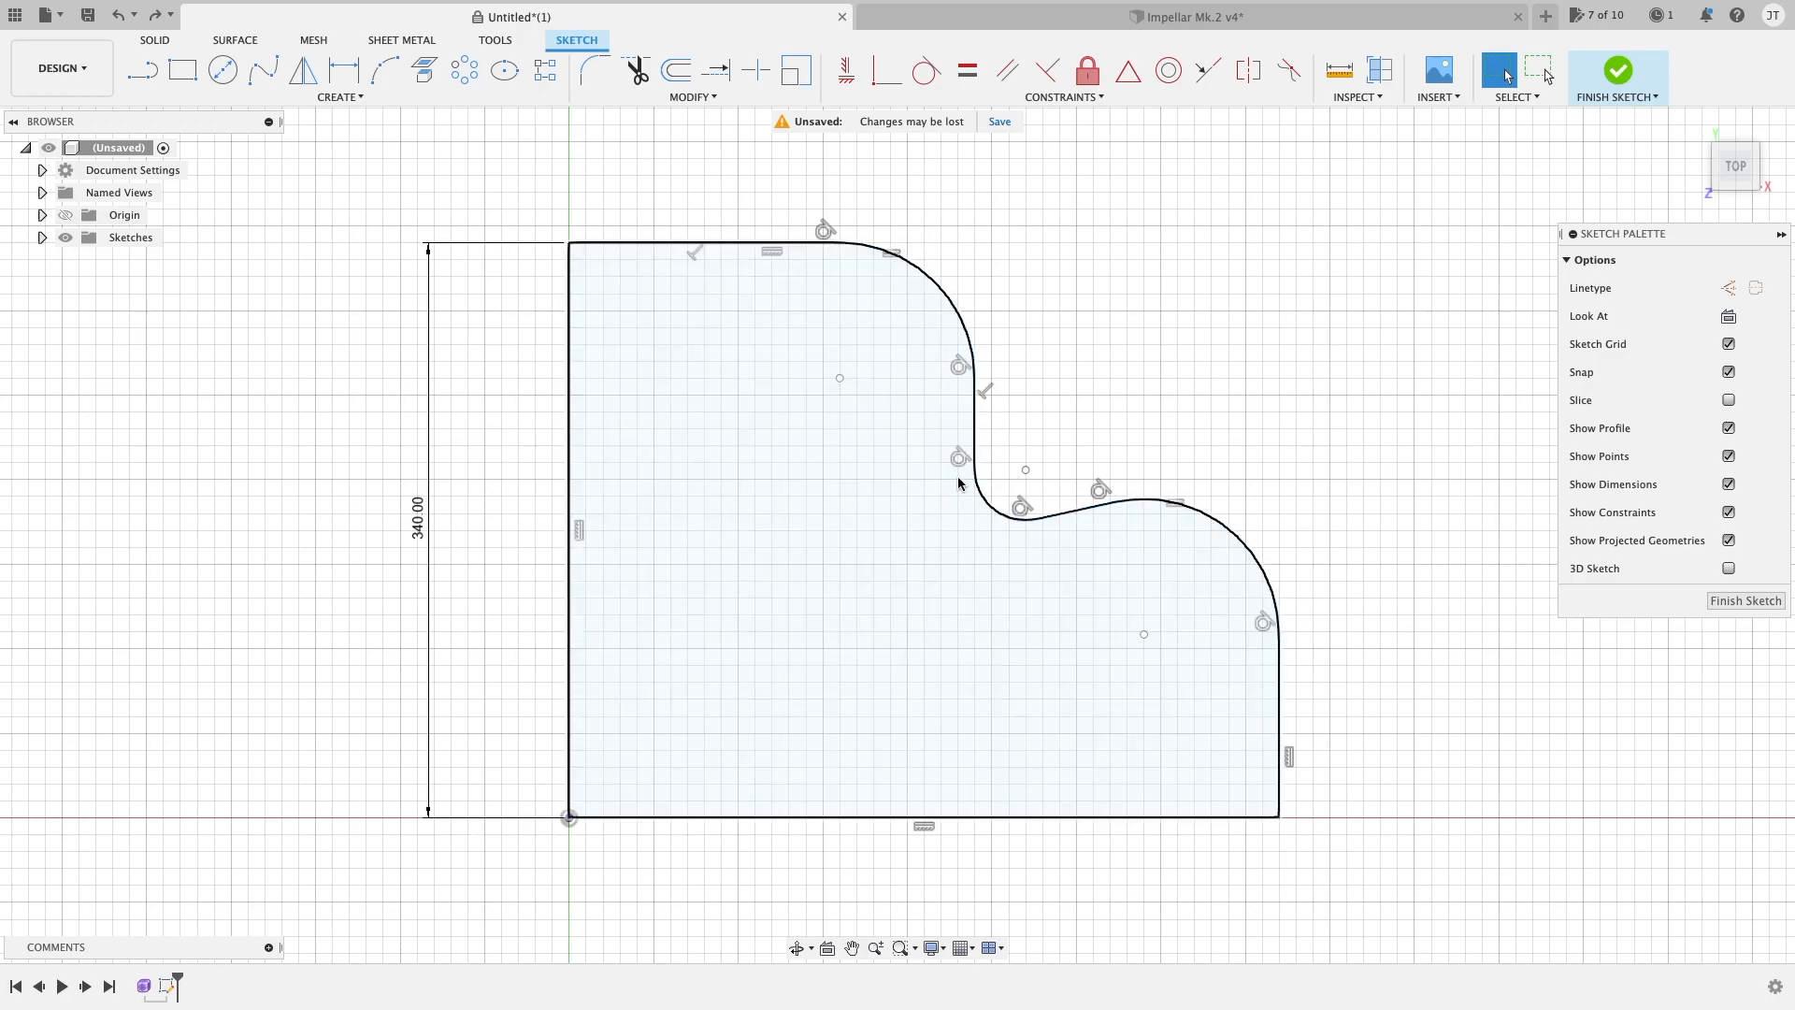
Step: Try deleting the inner-corner fillet together with the two lines adjoining it, and undo the deletion
{"action": "left_click_drag", "start_coordinate": [940, 442], "coordinate": [1079, 557]}
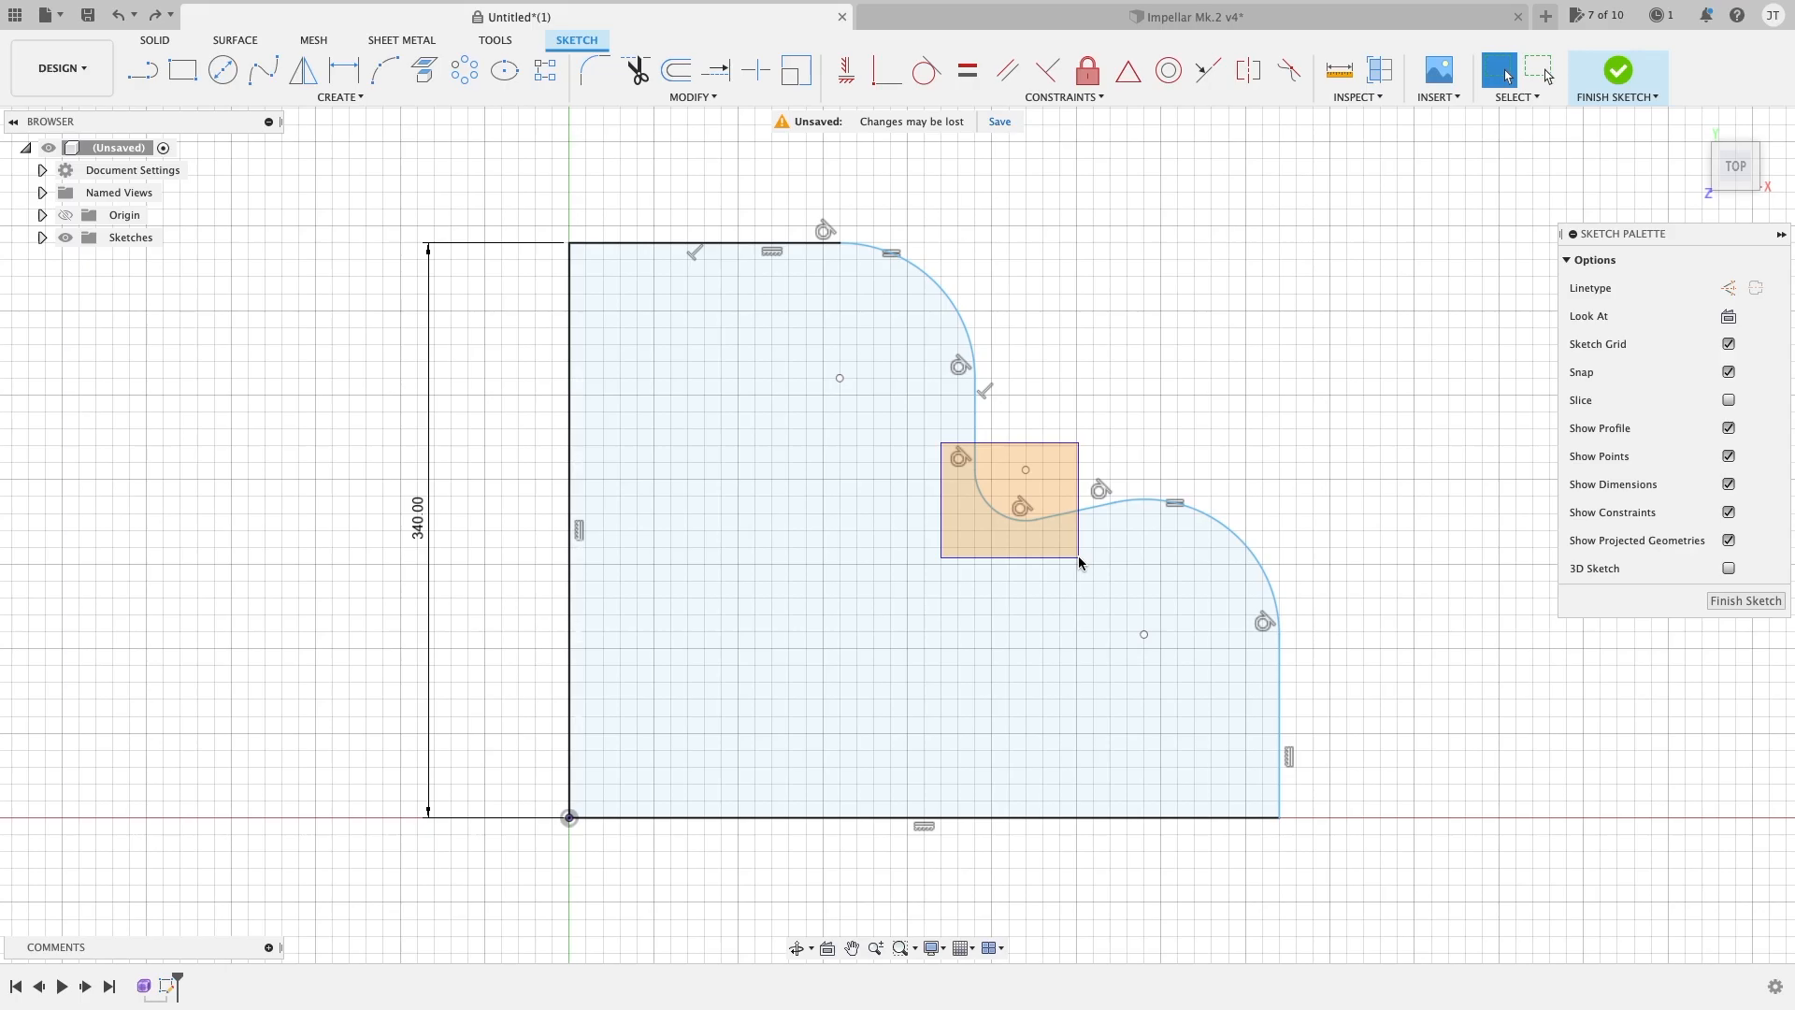
{"action": "mouse_move", "coordinate": [1079, 558]}
{"action": "left_mouse_down"}
{"action": "mouse_move", "coordinate": [978, 426]}
{"action": "mouse_move", "coordinate": [1072, 535]}
{"action": "mouse_move", "coordinate": [1026, 521]}
{"action": "mouse_move", "coordinate": [1107, 526]}
{"action": "mouse_move", "coordinate": [1091, 559]}
{"action": "left_mouse_up"}
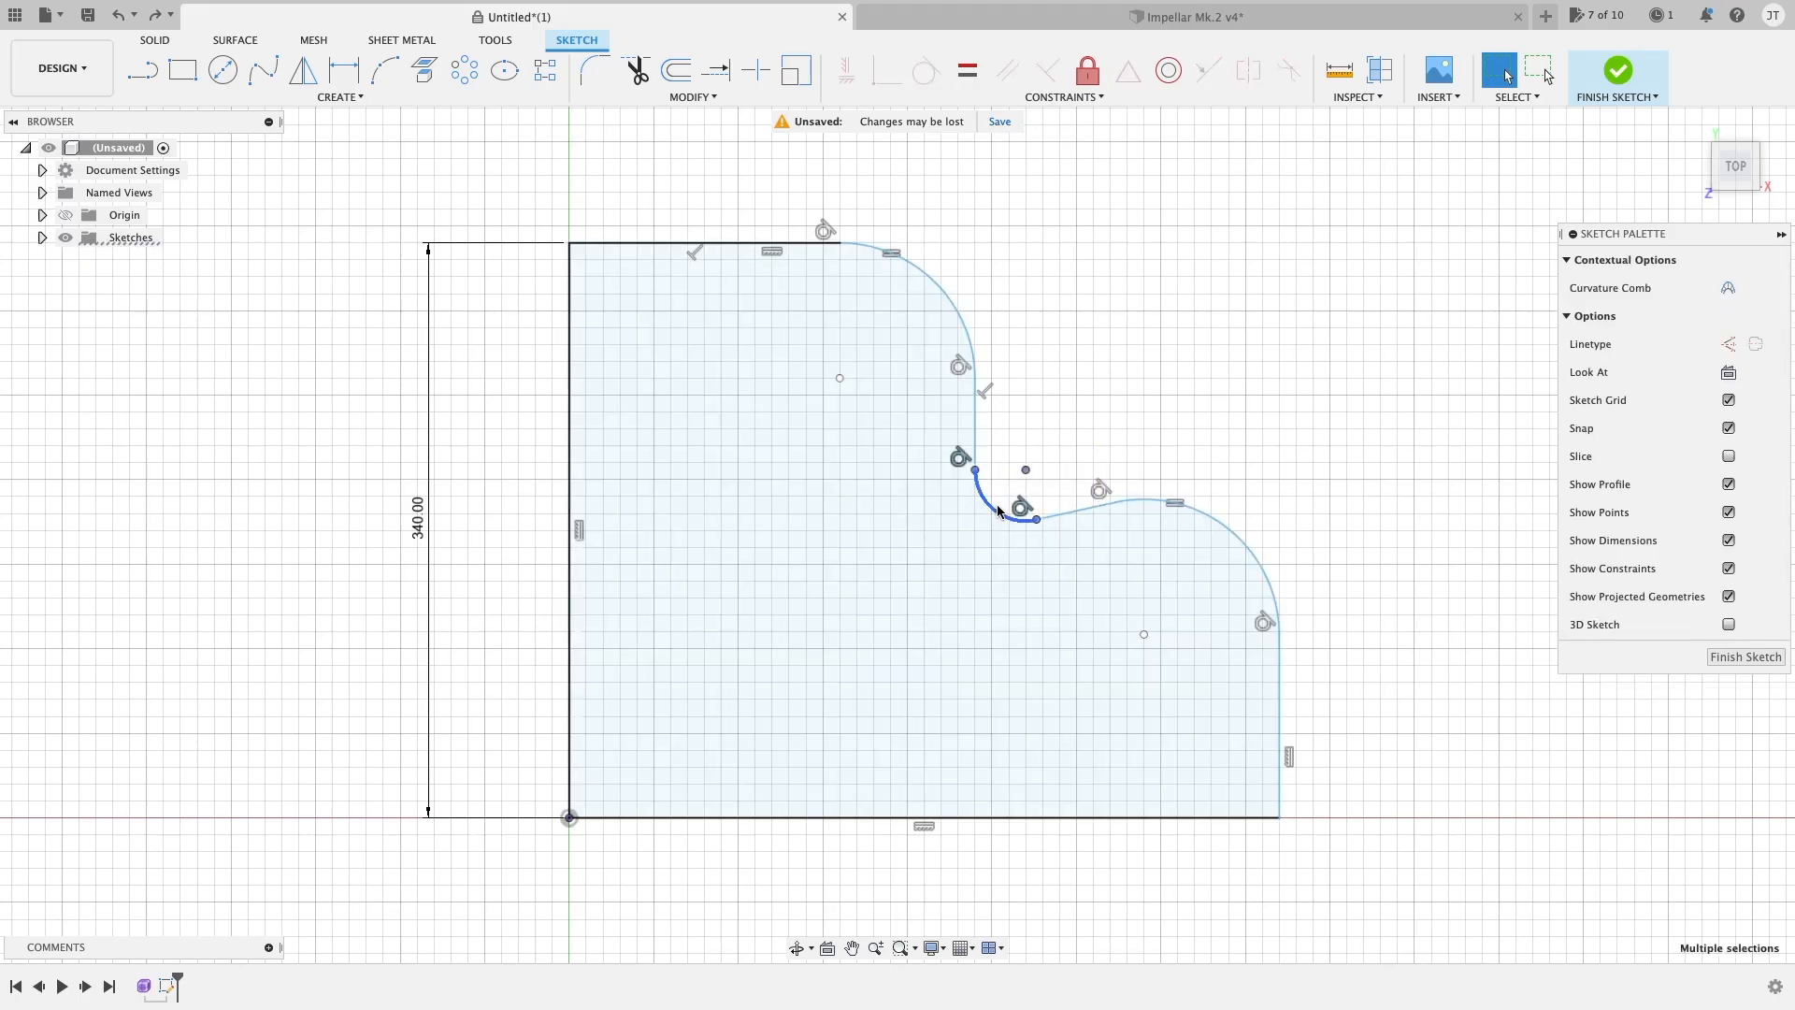
{"action": "mouse_move", "coordinate": [1106, 449]}
{"action": "left_mouse_down"}
{"action": "mouse_move", "coordinate": [1075, 494]}
{"action": "mouse_move", "coordinate": [916, 552]}
{"action": "left_mouse_up"}
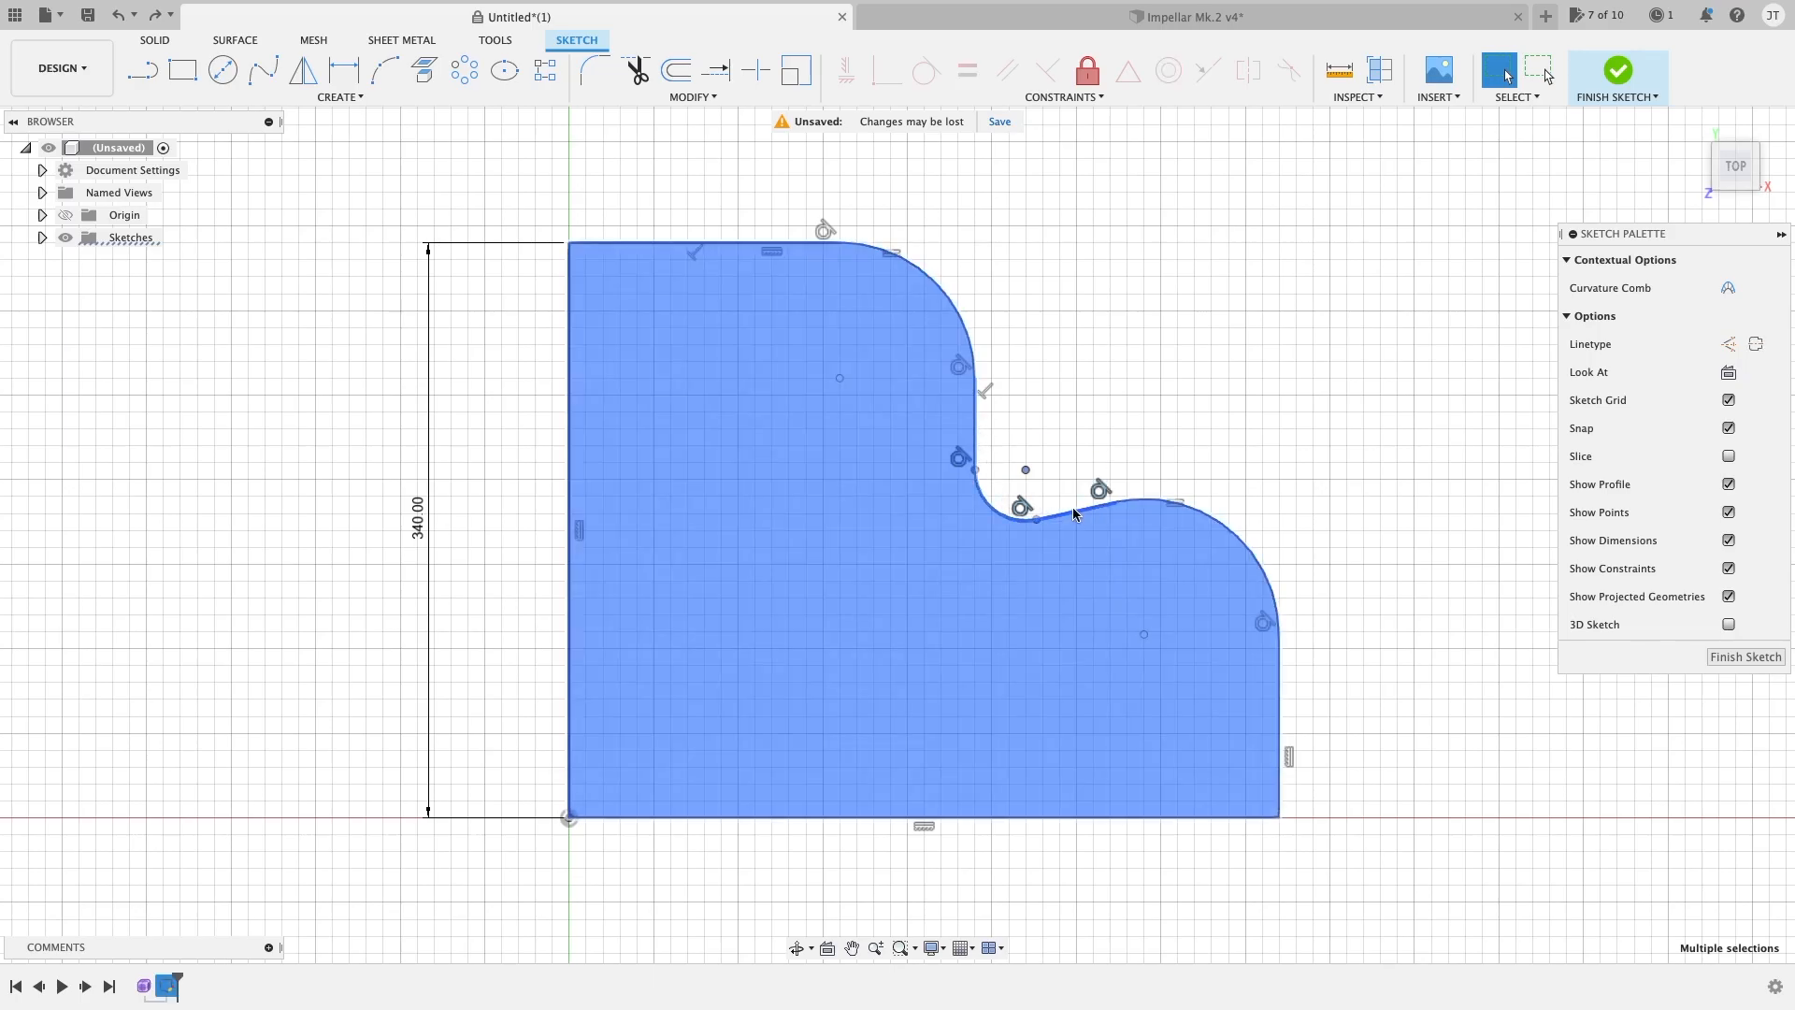
{"action": "key", "text": "Delete"}
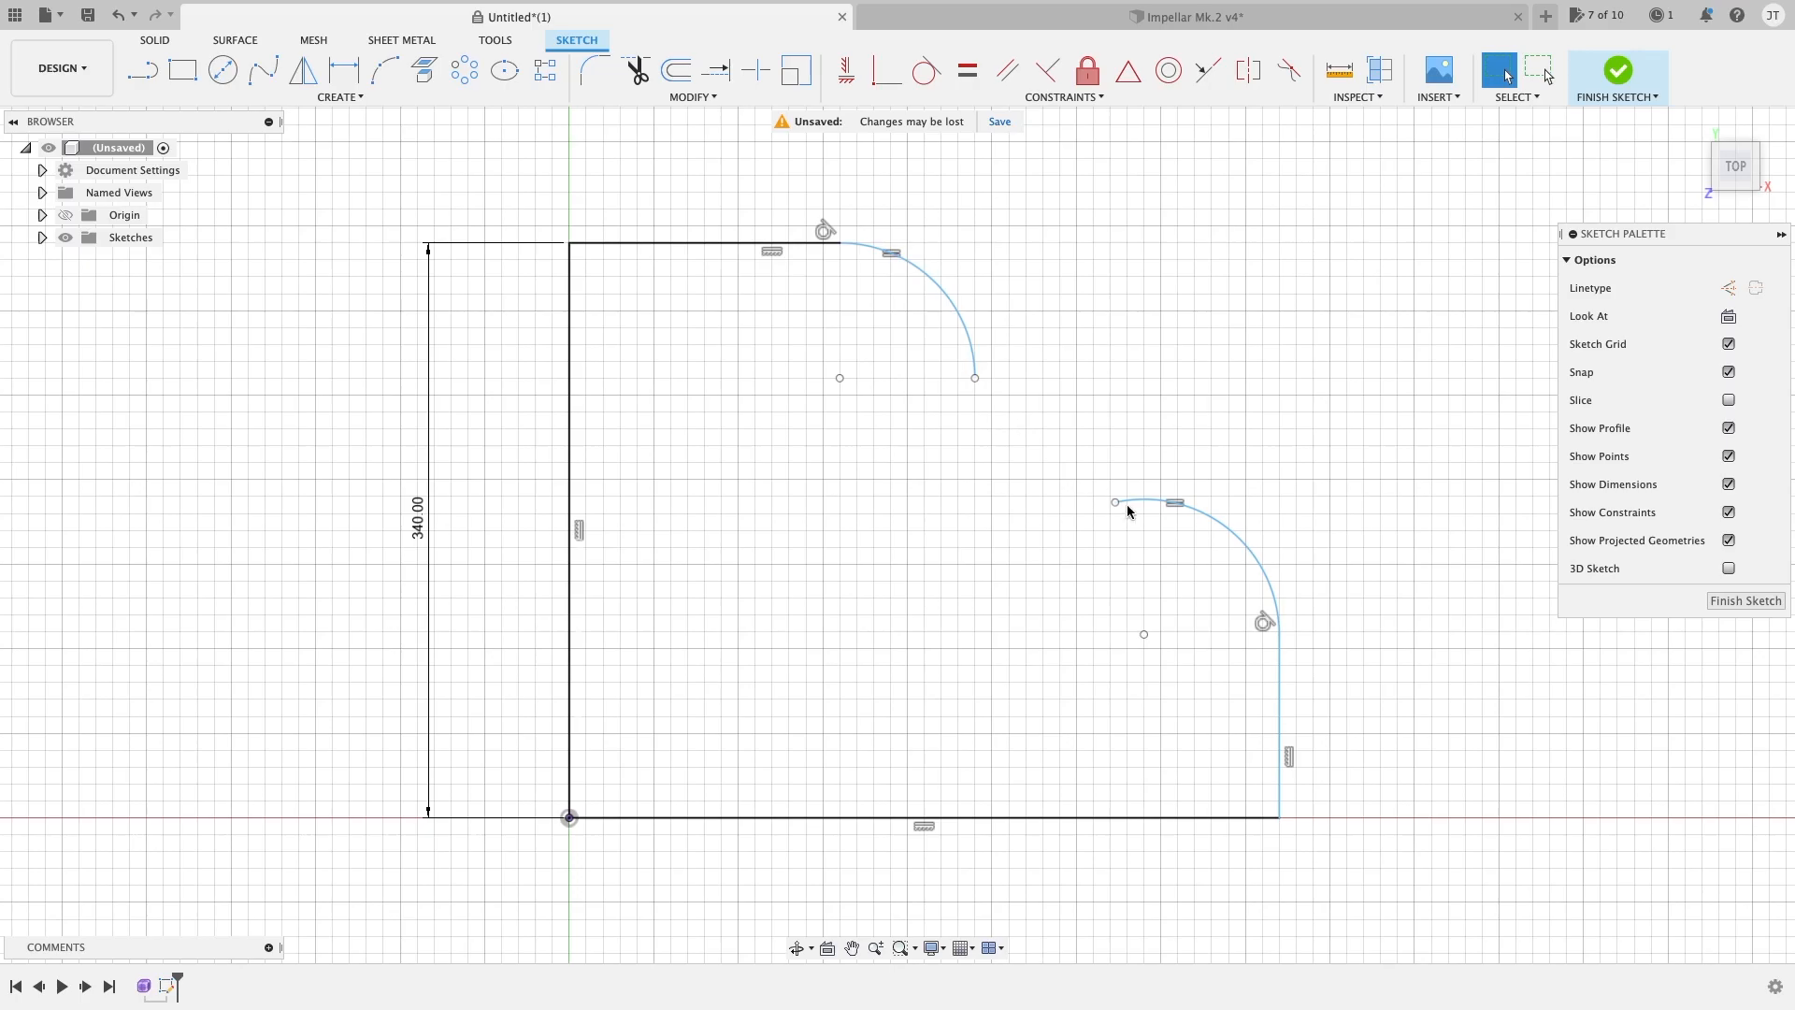
{"action": "key", "text": "super+z"}
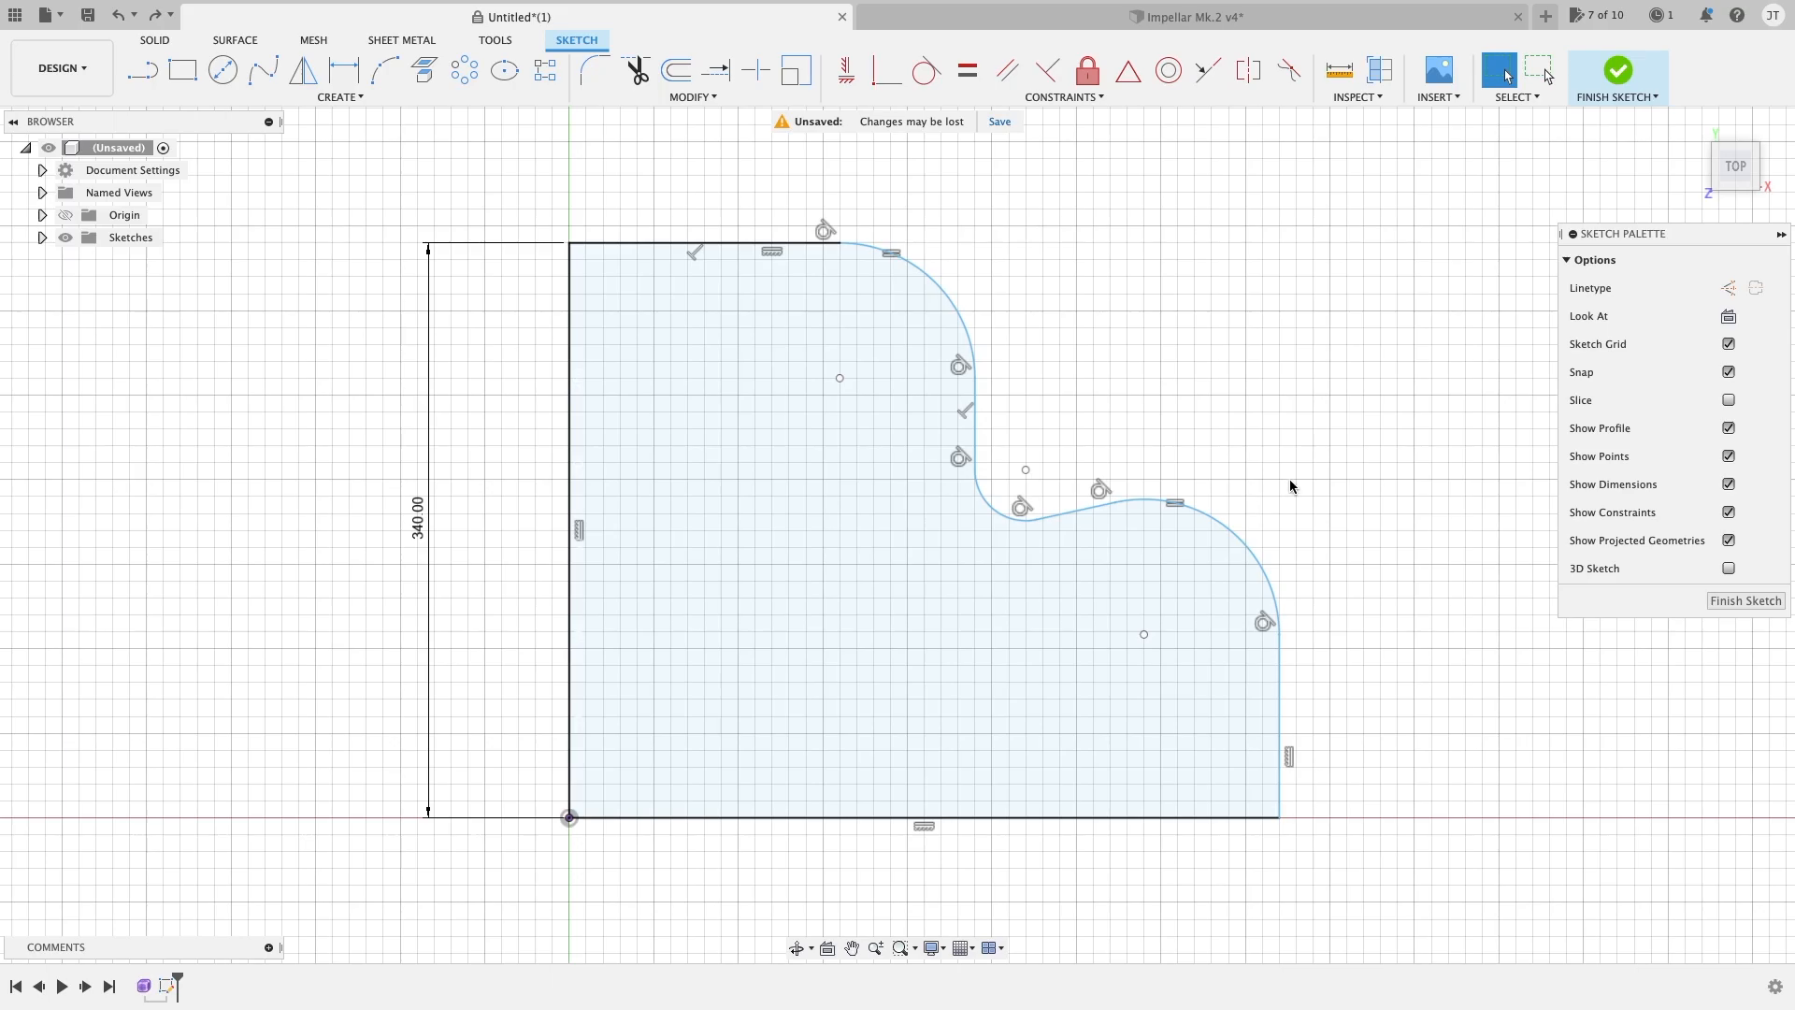
Step: Start the Move/Copy command for the sketch geometry
{"action": "left_click", "coordinate": [688, 97]}
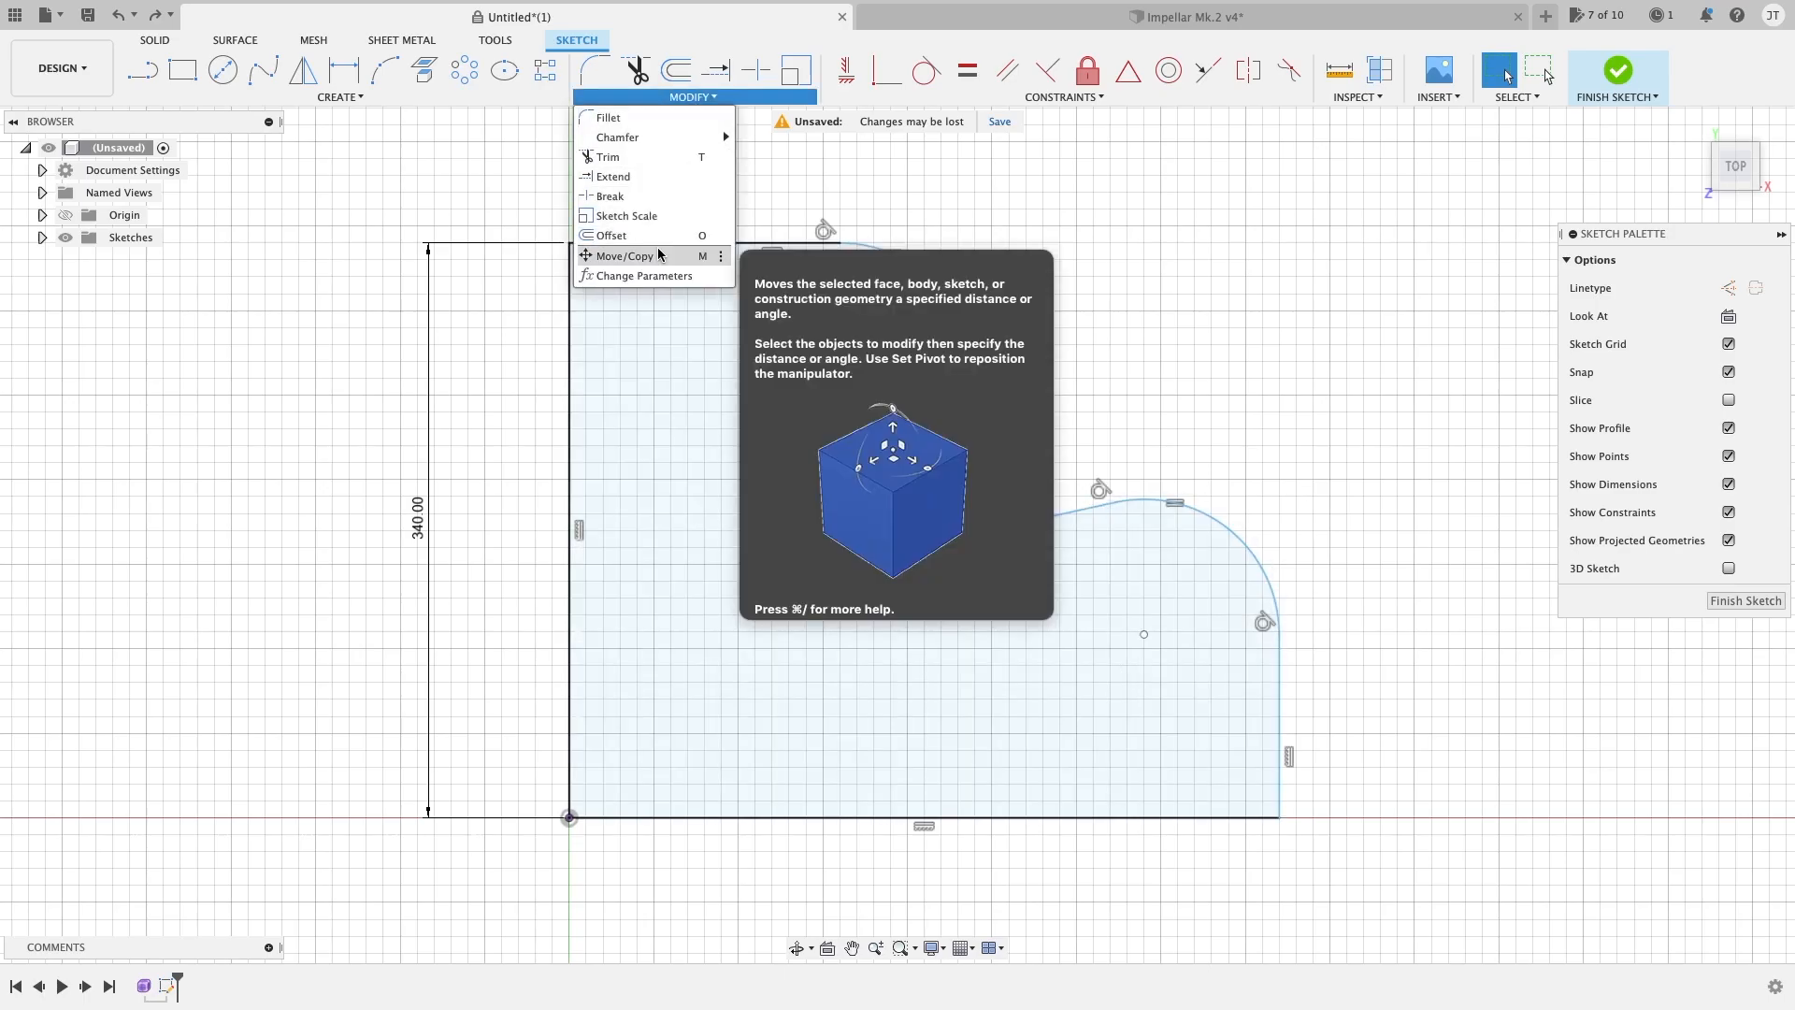